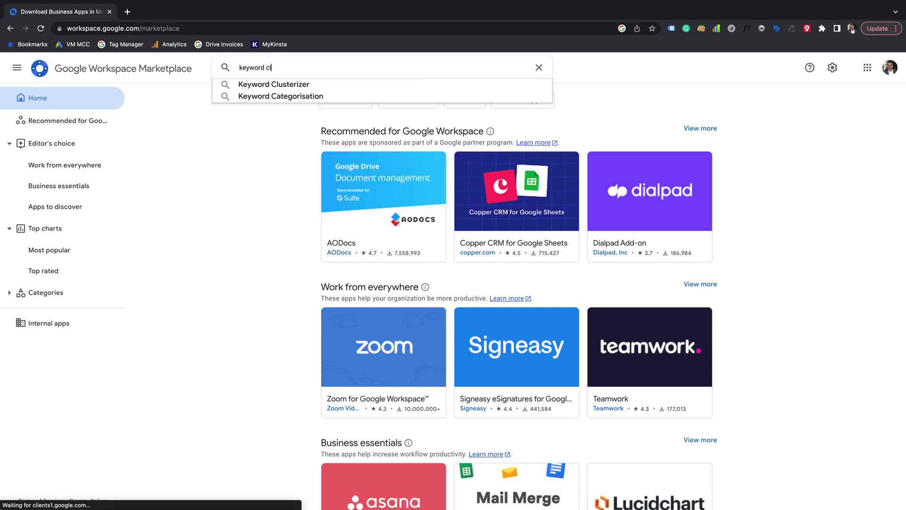
Search the Marketplace for 'keyword clusterizer' and open the Keyword Clusterizer listing.
{"action": "type", "text": "usterizer"}
{"action": "key", "text": "Return"}
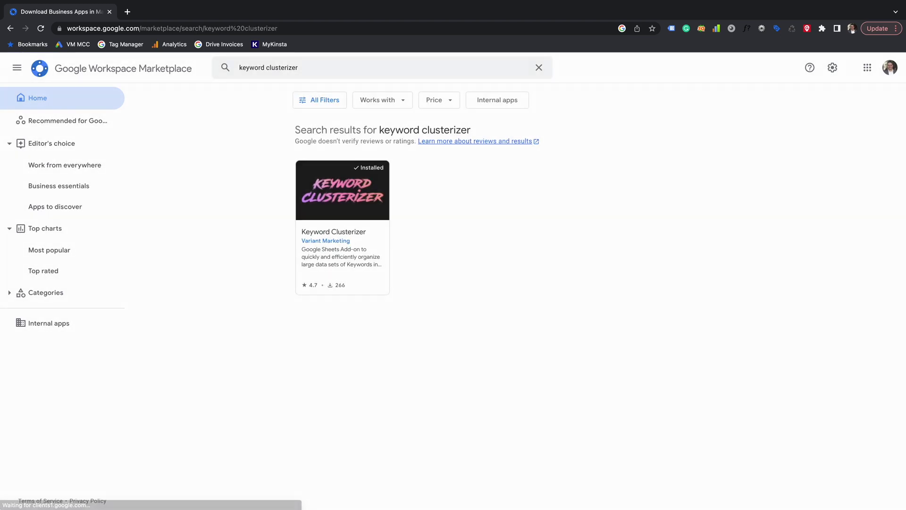
{"action": "left_click", "coordinate": [350, 182]}
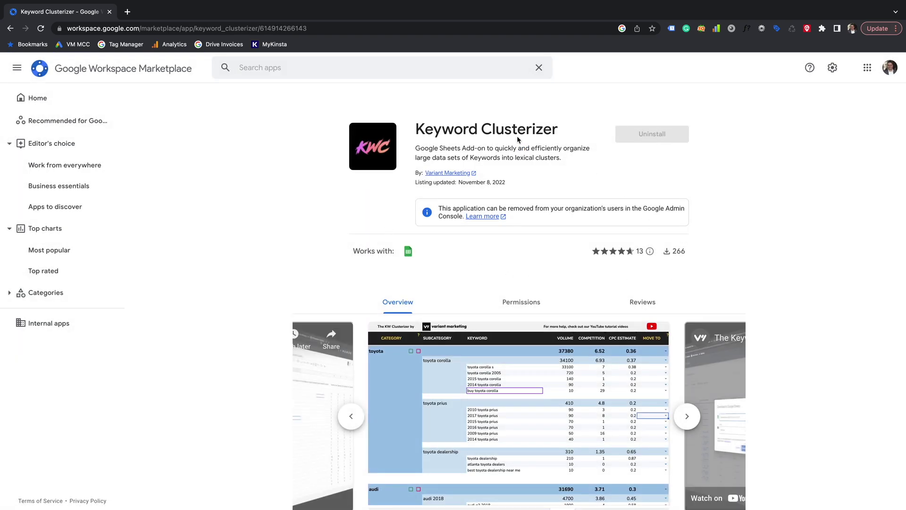
Review the listing's Google Sheets add-on label and advance its screenshots to the demo video.
{"action": "left_click_drag", "start_coordinate": [415, 150], "coordinate": [501, 150]}
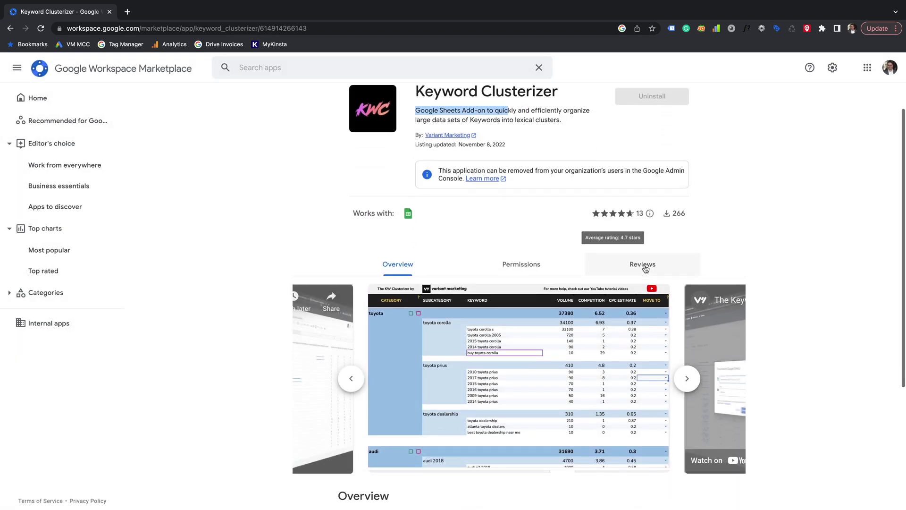
{"action": "scroll", "coordinate": [644, 265], "scroll_direction": "down", "scroll_amount": 2}
{"action": "left_click", "coordinate": [687, 300]}
{"action": "scroll", "coordinate": [684, 298], "scroll_direction": "down", "scroll_amount": 2}
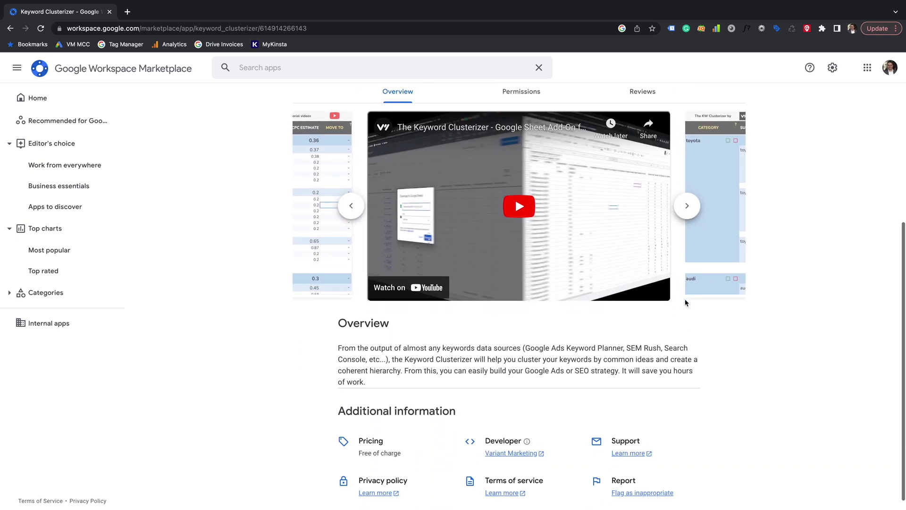
{"action": "scroll", "coordinate": [727, 332], "scroll_direction": "up", "scroll_amount": 5}
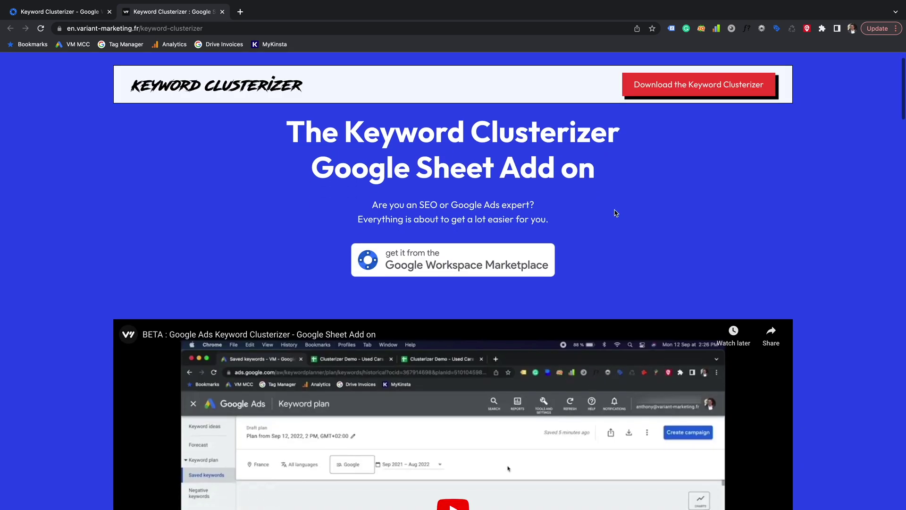
Scroll the variant-marketing.fr feature sections down to 'Import data from your favorite SEO tools'.
{"action": "scroll", "coordinate": [527, 334], "scroll_direction": "down", "scroll_amount": 9}
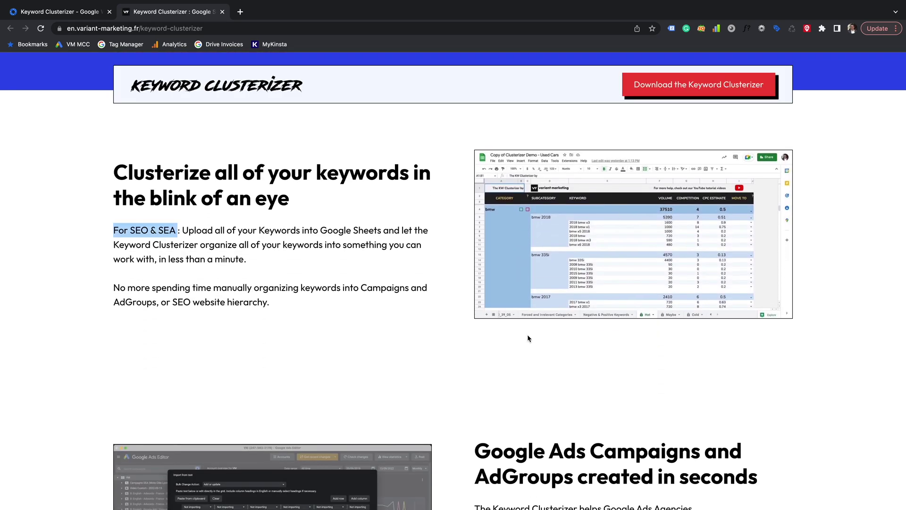
{"action": "scroll", "coordinate": [528, 335], "scroll_direction": "down", "scroll_amount": 5}
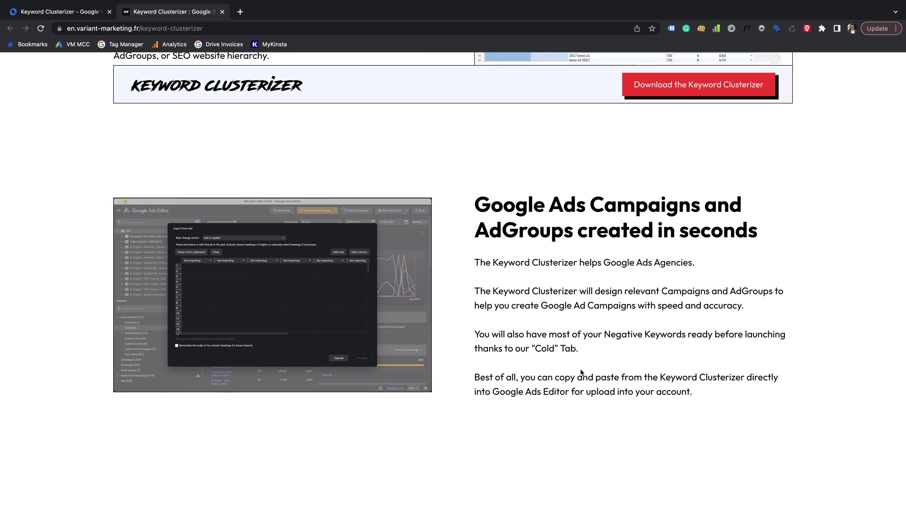
{"action": "scroll", "coordinate": [580, 372], "scroll_direction": "down", "scroll_amount": 6}
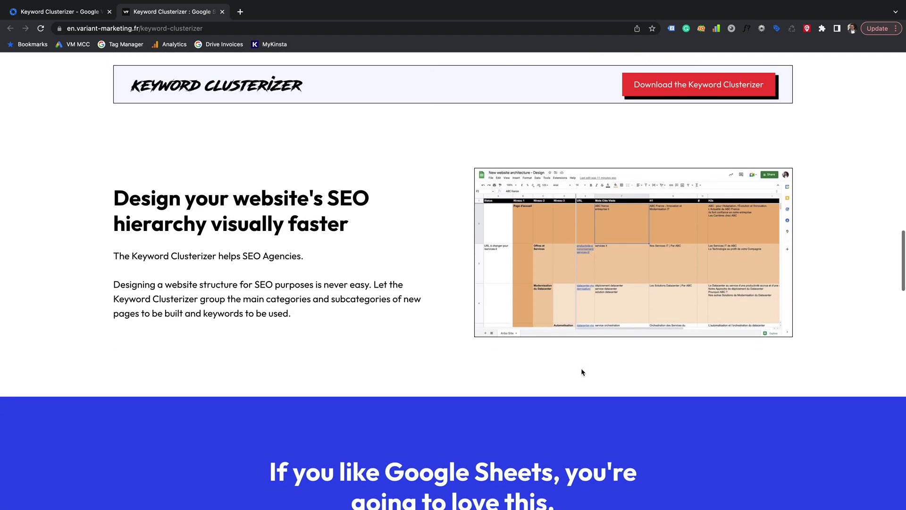
{"action": "scroll", "coordinate": [532, 275], "scroll_direction": "down", "scroll_amount": 9}
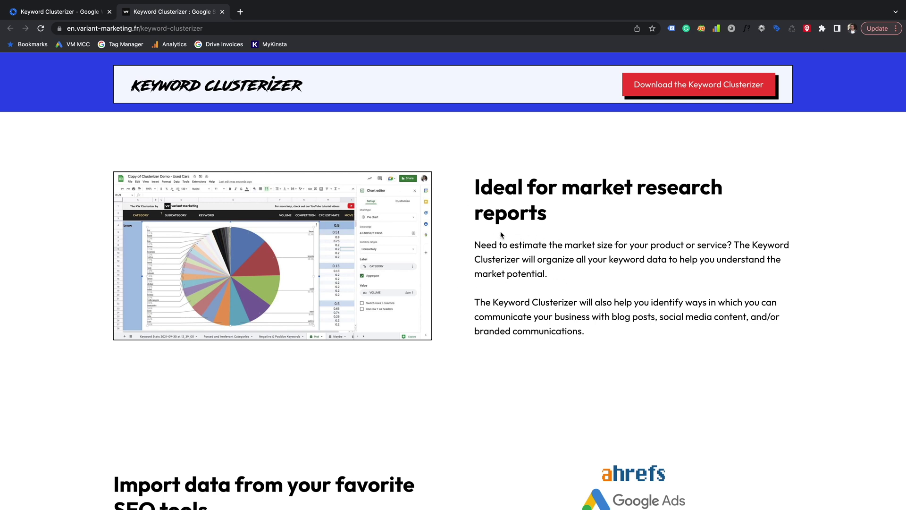
{"action": "scroll", "coordinate": [477, 268], "scroll_direction": "down", "scroll_amount": 1}
{"action": "scroll", "coordinate": [477, 268], "scroll_direction": "down", "scroll_amount": 5}
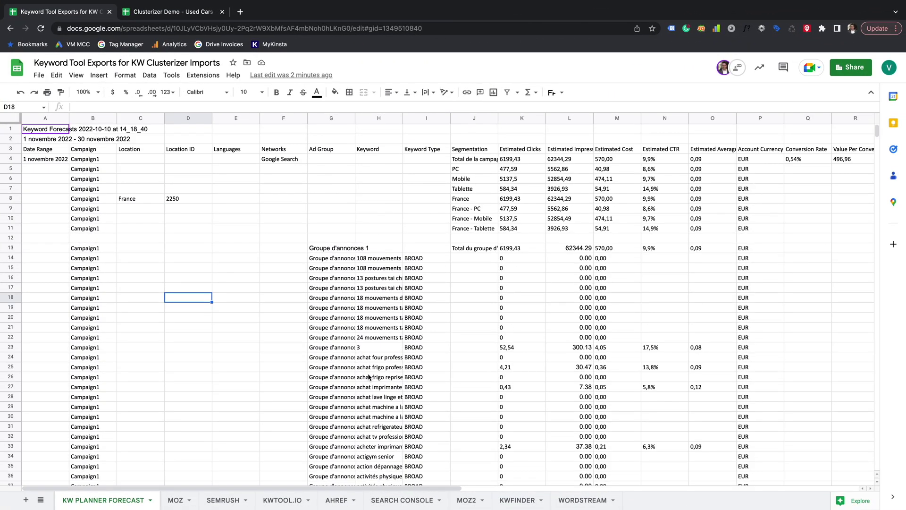
Browse the KW Planner, MOZ, SEMRUSH and KWTOOL.IO keyword export sheets.
{"action": "left_click", "coordinate": [563, 337]}
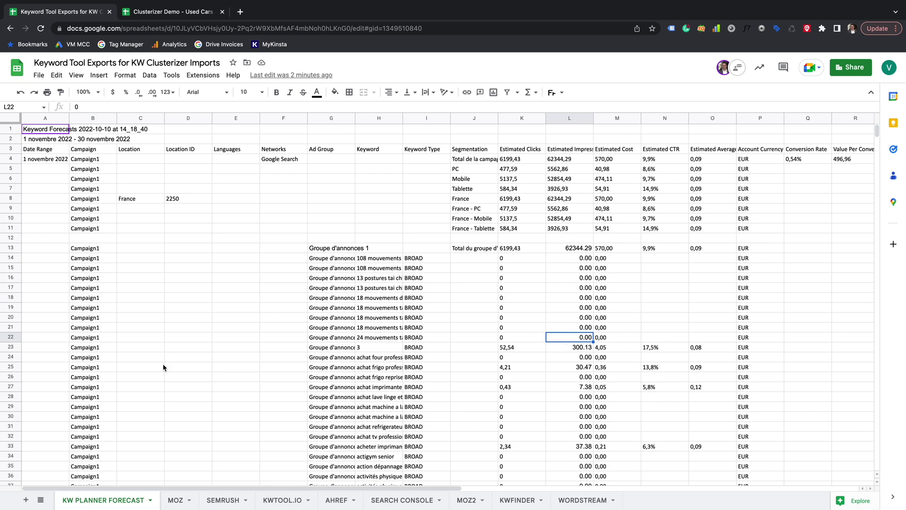
{"action": "left_click", "coordinate": [176, 500]}
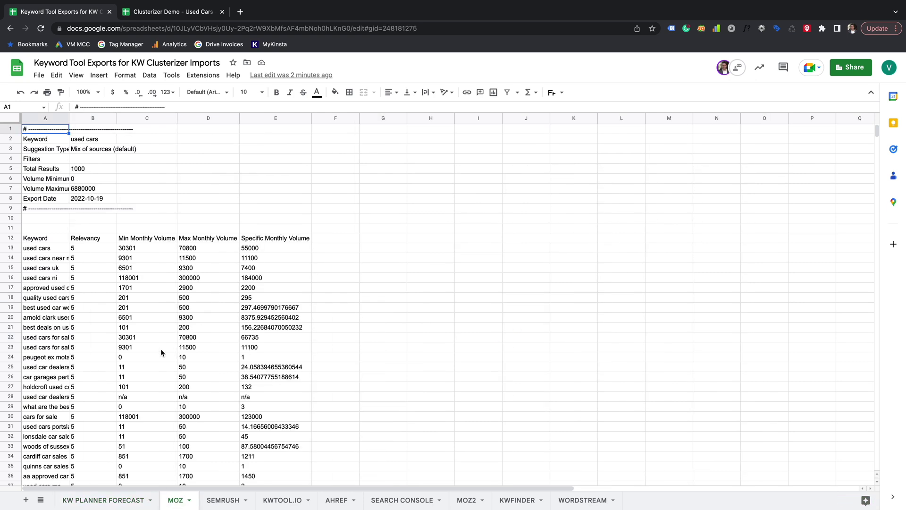
{"action": "scroll", "coordinate": [161, 352], "scroll_direction": "down", "scroll_amount": 1}
{"action": "scroll", "coordinate": [161, 351], "scroll_direction": "down", "scroll_amount": 4}
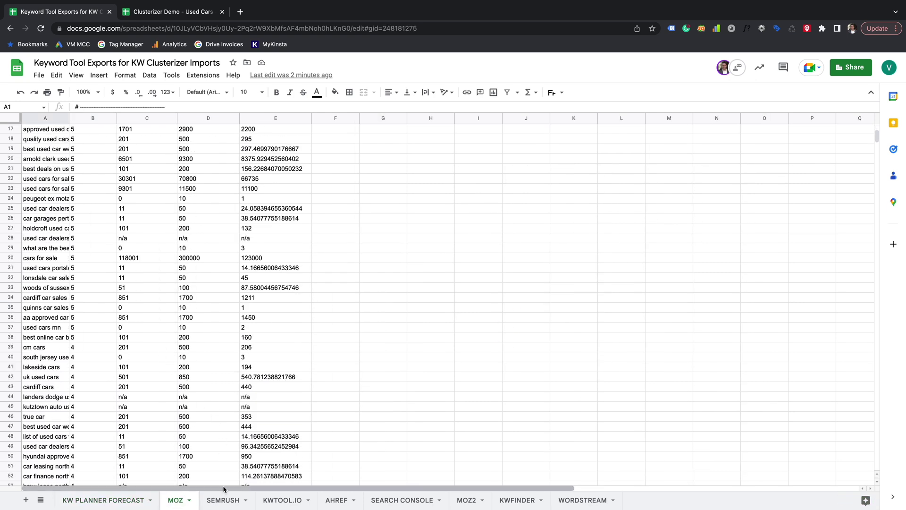
{"action": "left_click", "coordinate": [223, 500]}
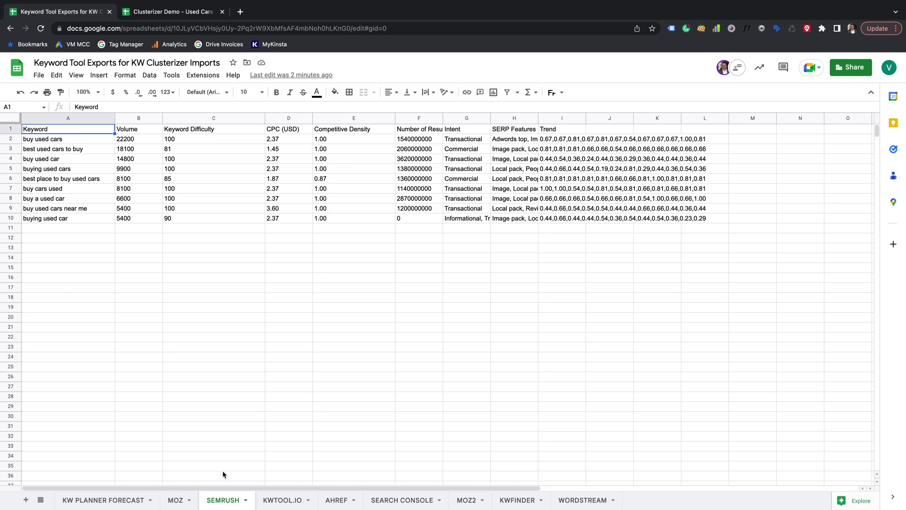
{"action": "left_click", "coordinate": [282, 501]}
{"action": "scroll", "coordinate": [271, 403], "scroll_direction": "down", "scroll_amount": 2}
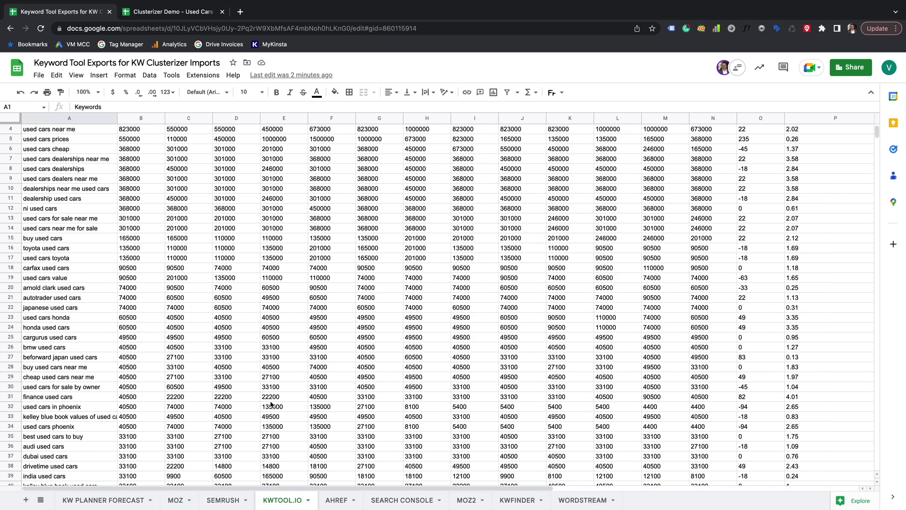
{"action": "scroll", "coordinate": [272, 403], "scroll_direction": "down", "scroll_amount": 3}
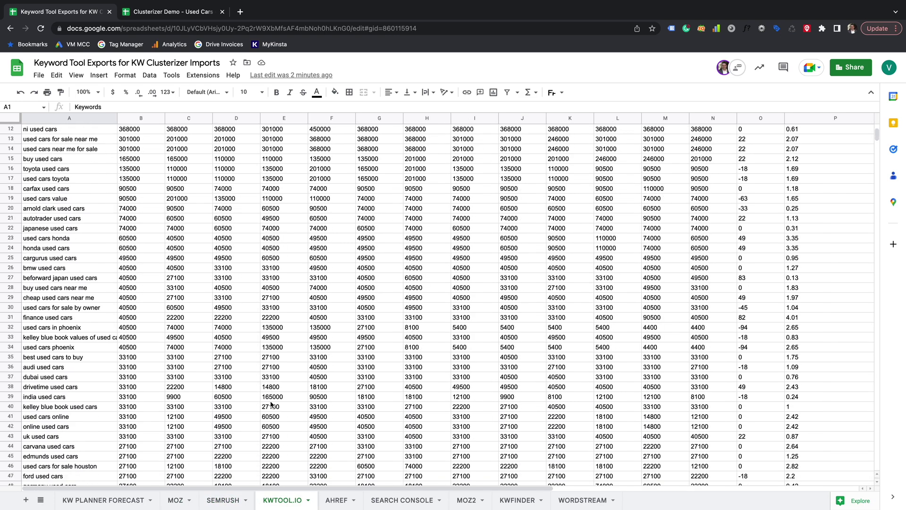
Check the AHREF export's parent keyword in H20, then go to Clusterizer Demo - Used Cars.
{"action": "left_click", "coordinate": [336, 501]}
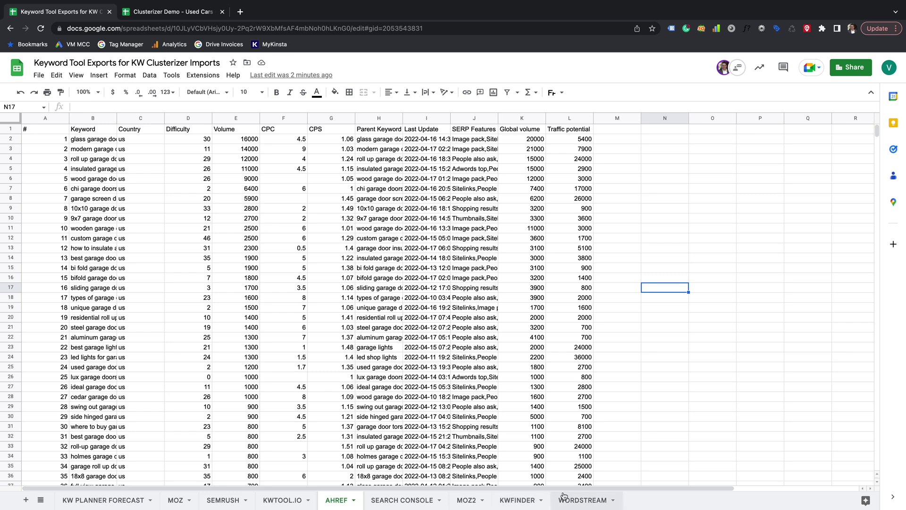
{"action": "left_click", "coordinate": [358, 317]}
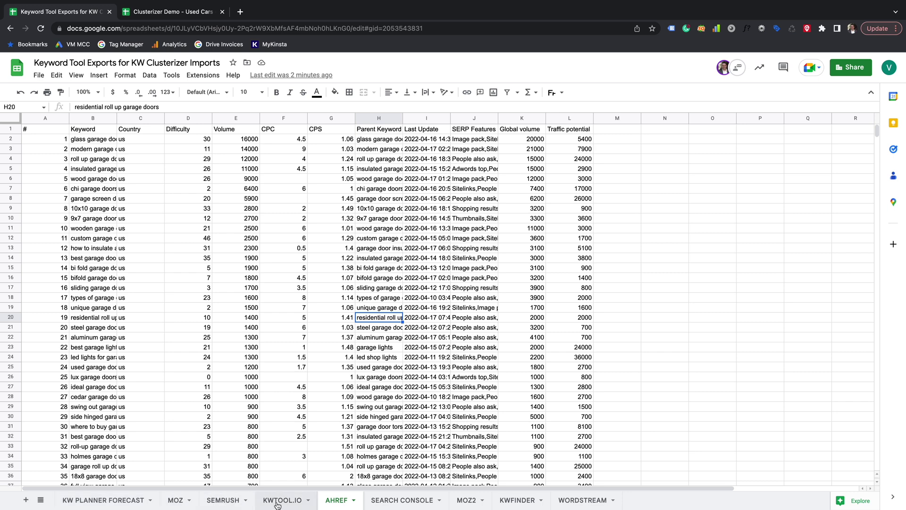
{"action": "left_click", "coordinate": [175, 12]}
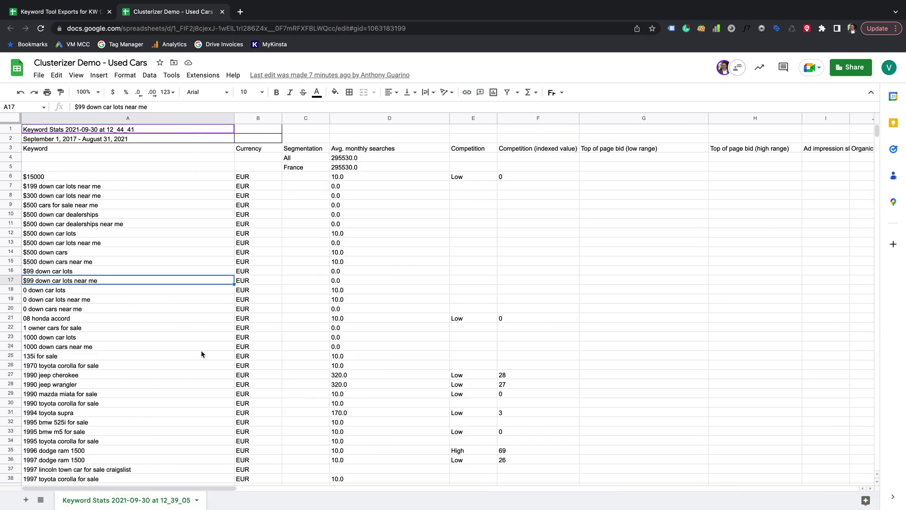
Browse the Keyword Stats sheet of used-car keywords and monthly searches.
{"action": "left_click", "coordinate": [204, 260]}
{"action": "scroll", "coordinate": [303, 340], "scroll_direction": "down", "scroll_amount": 5}
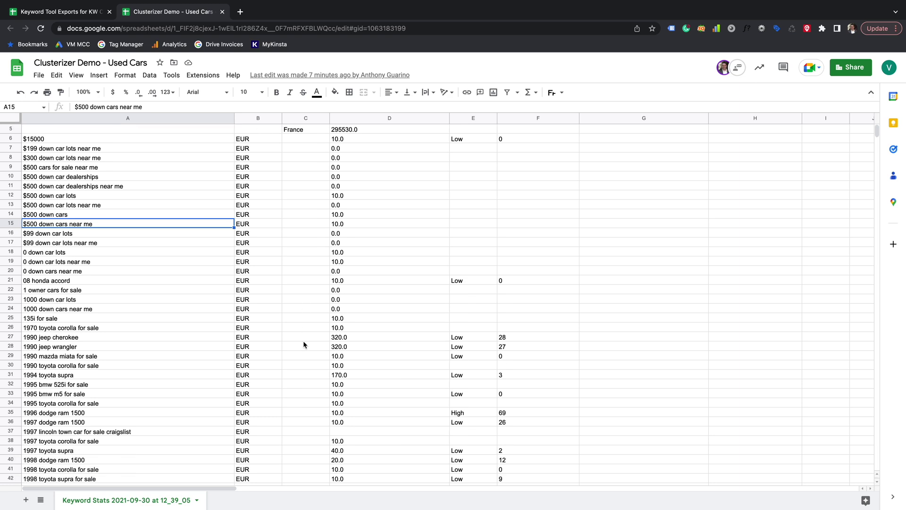
{"action": "scroll", "coordinate": [303, 341], "scroll_direction": "down", "scroll_amount": 2}
{"action": "scroll", "coordinate": [330, 342], "scroll_direction": "right", "scroll_amount": 10}
{"action": "scroll", "coordinate": [343, 342], "scroll_direction": "up", "scroll_amount": 8}
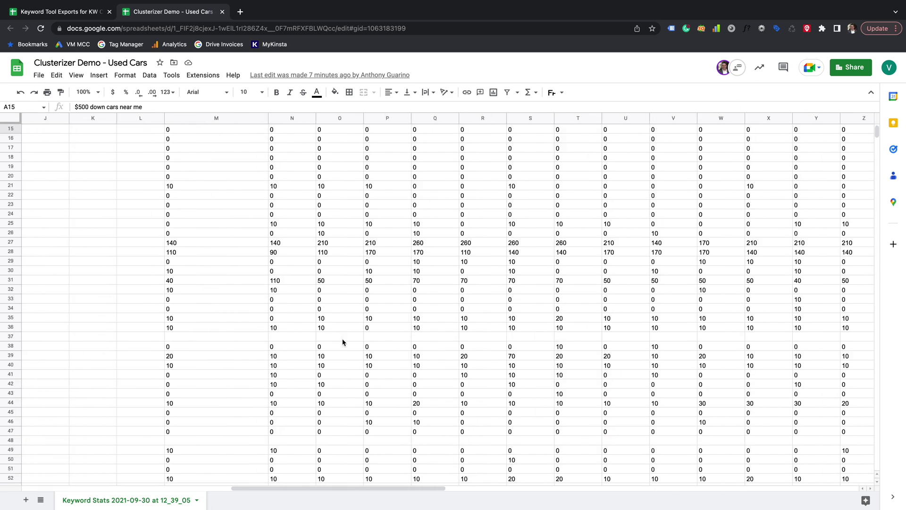
{"action": "scroll", "coordinate": [342, 343], "scroll_direction": "right", "scroll_amount": 7}
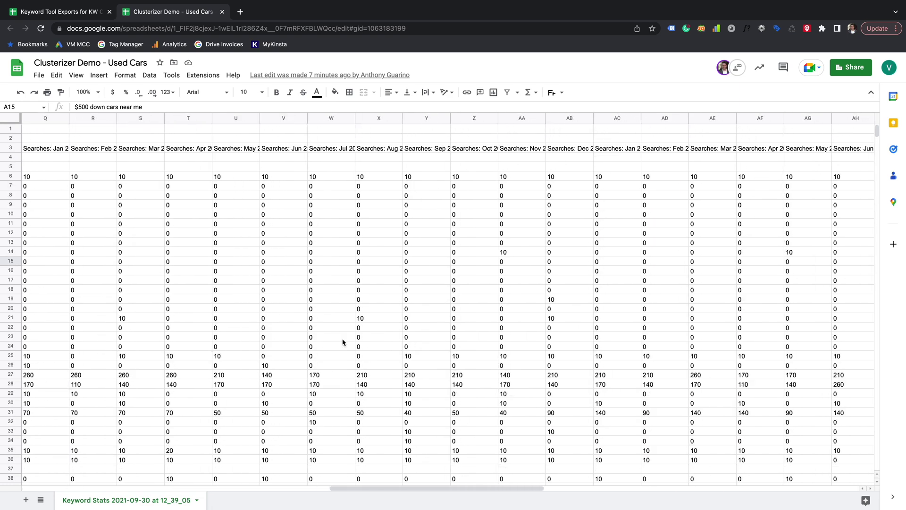
{"action": "scroll", "coordinate": [342, 342], "scroll_direction": "left", "scroll_amount": 15}
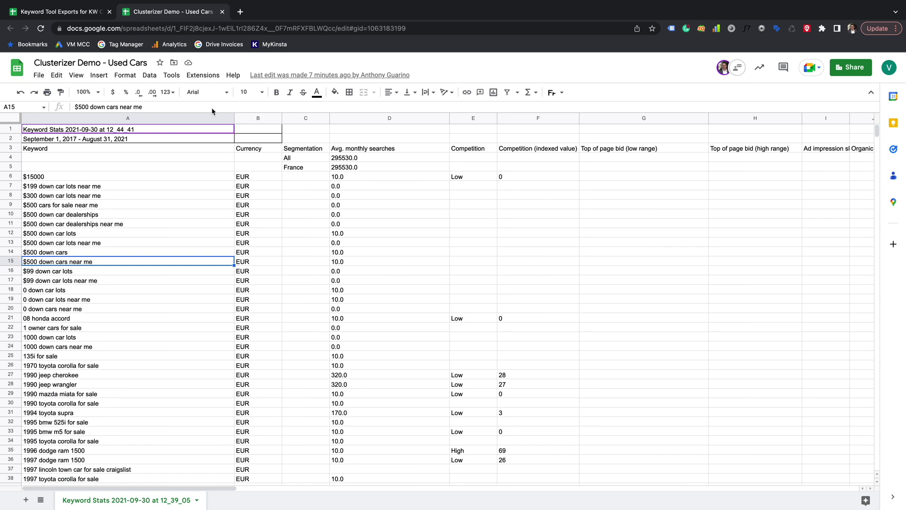
Run Keyword Clusterizer's Run Clusterizer to build the Hot, Maybe and Cold tabs.
{"action": "left_click", "coordinate": [203, 75]}
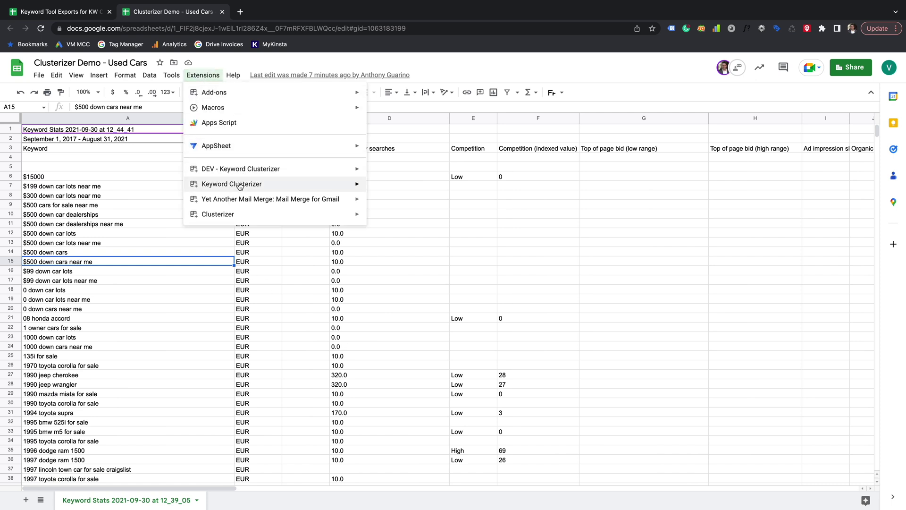
{"action": "mouse_move", "coordinate": [241, 185]}
{"action": "left_click", "coordinate": [387, 189]}
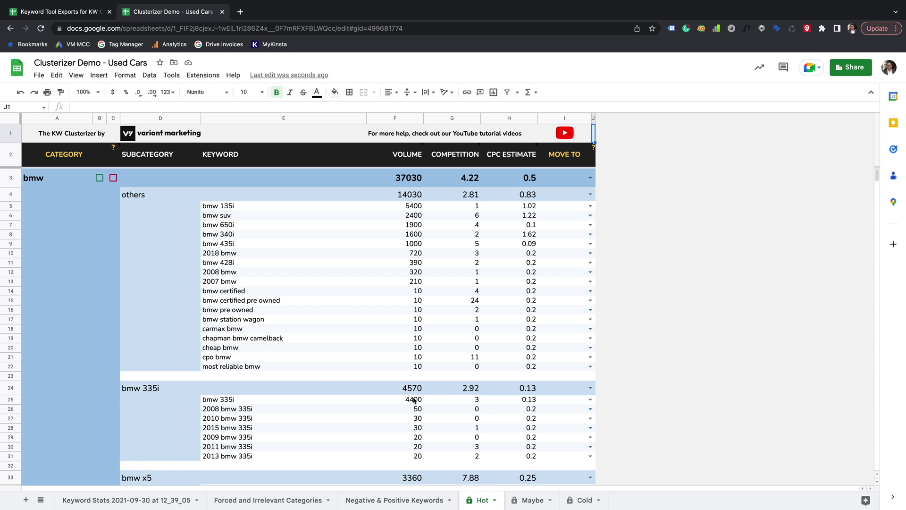
Scroll through the Maybe and Cold keyword tabs, then return to the Hot tab.
{"action": "scroll", "coordinate": [414, 401], "scroll_direction": "down", "scroll_amount": 3}
{"action": "scroll", "coordinate": [414, 401], "scroll_direction": "down", "scroll_amount": 5}
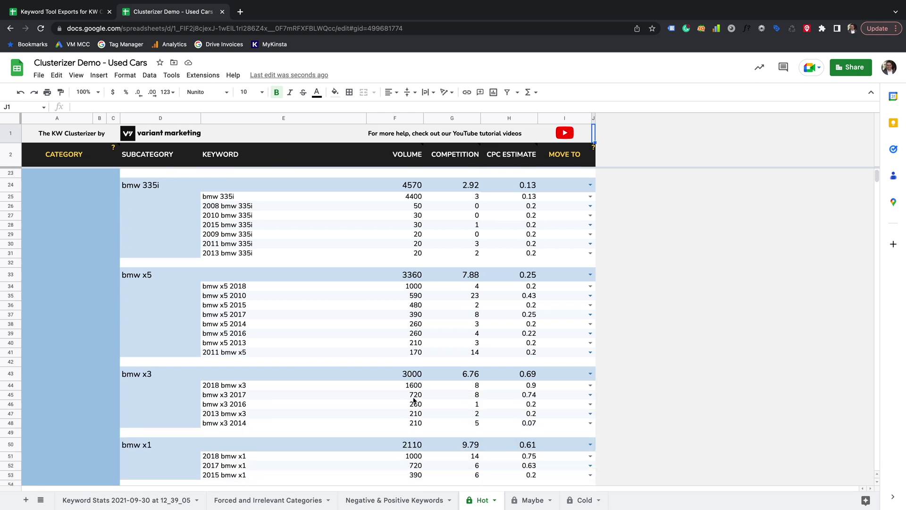
{"action": "left_click", "coordinate": [531, 500]}
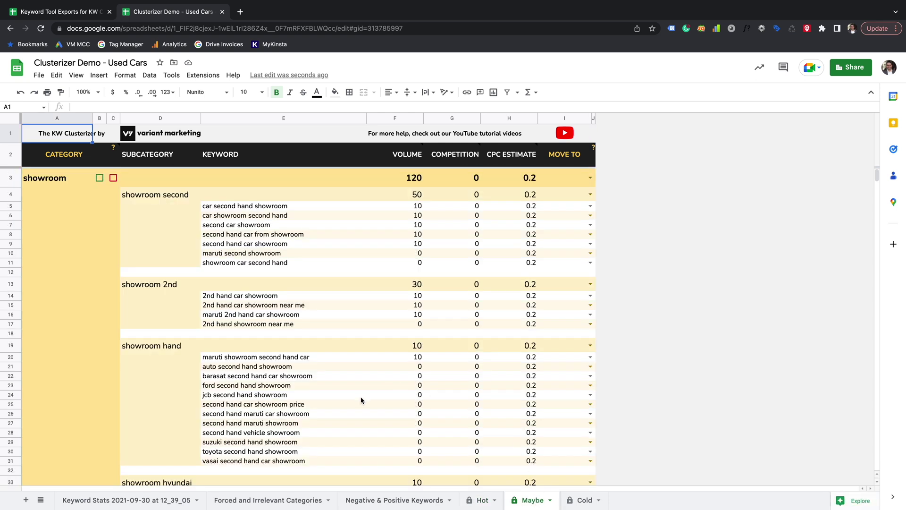
{"action": "scroll", "coordinate": [361, 400], "scroll_direction": "down", "scroll_amount": 4}
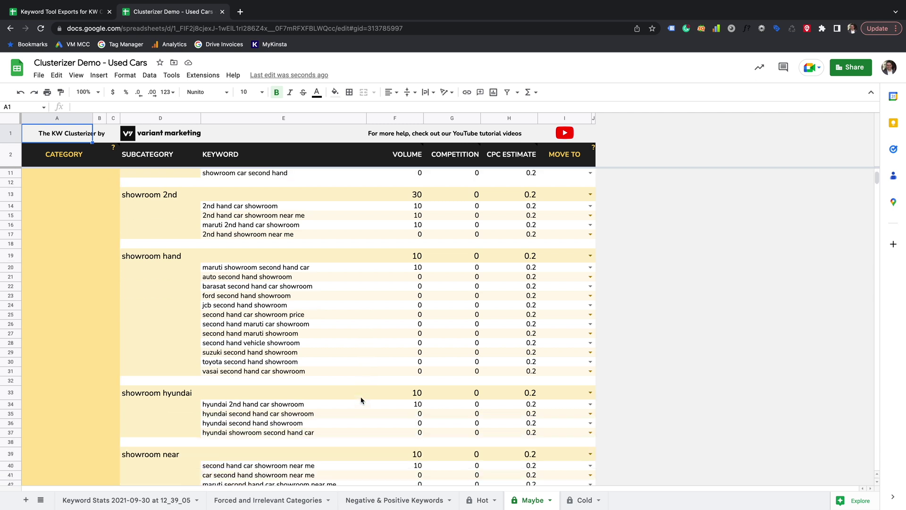
{"action": "scroll", "coordinate": [362, 400], "scroll_direction": "down", "scroll_amount": 1}
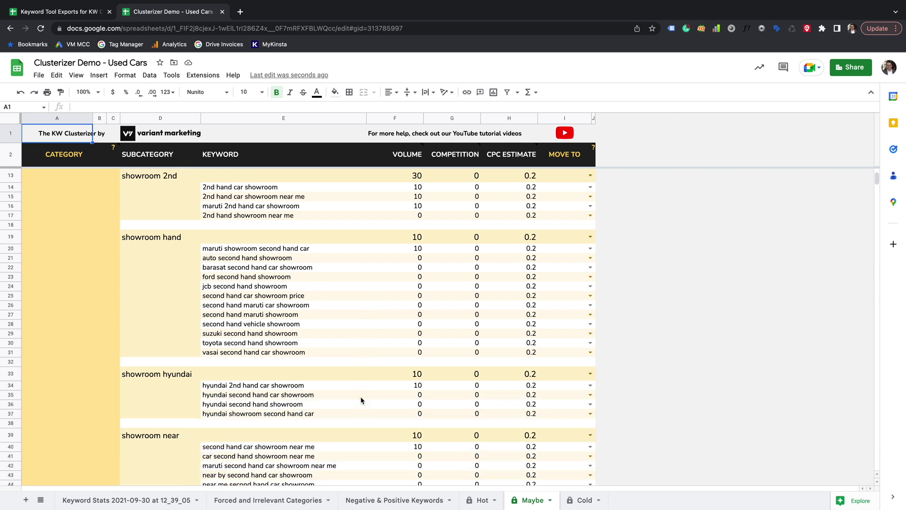
{"action": "scroll", "coordinate": [361, 401], "scroll_direction": "down", "scroll_amount": 1}
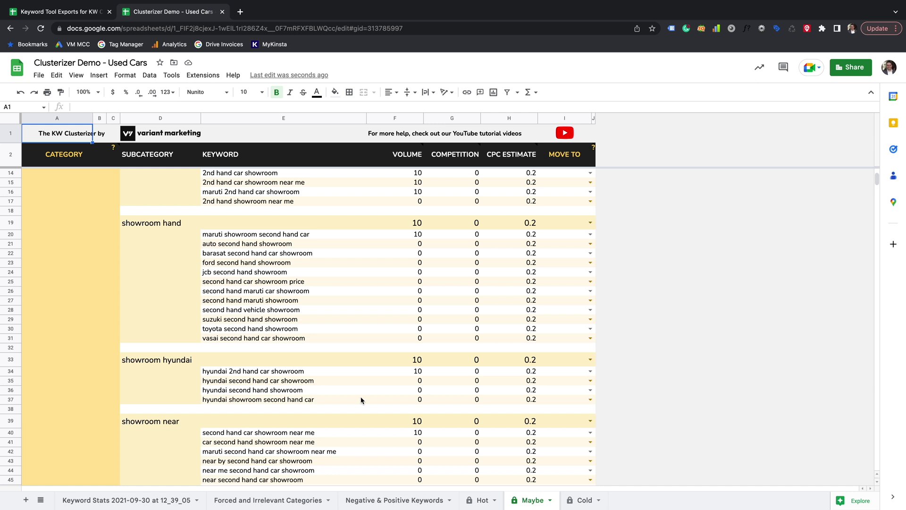
{"action": "left_click", "coordinate": [581, 501]}
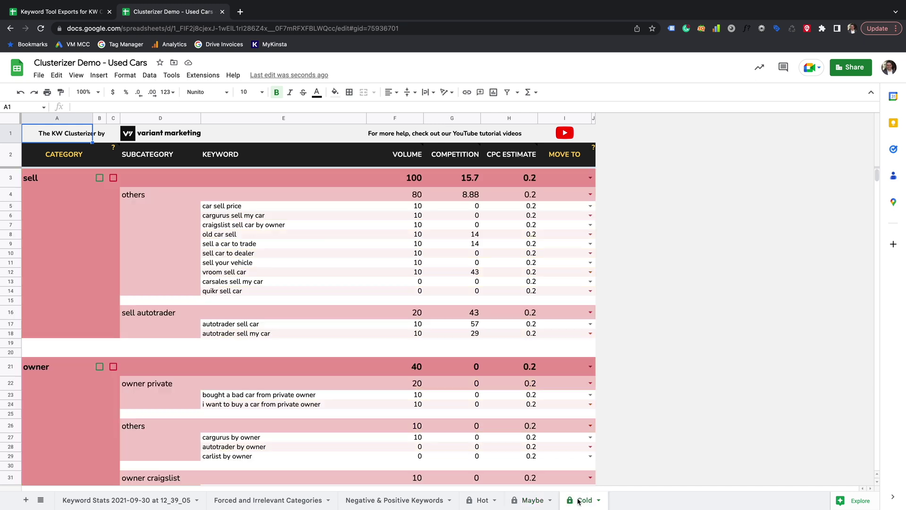
{"action": "scroll", "coordinate": [290, 338], "scroll_direction": "down", "scroll_amount": 4}
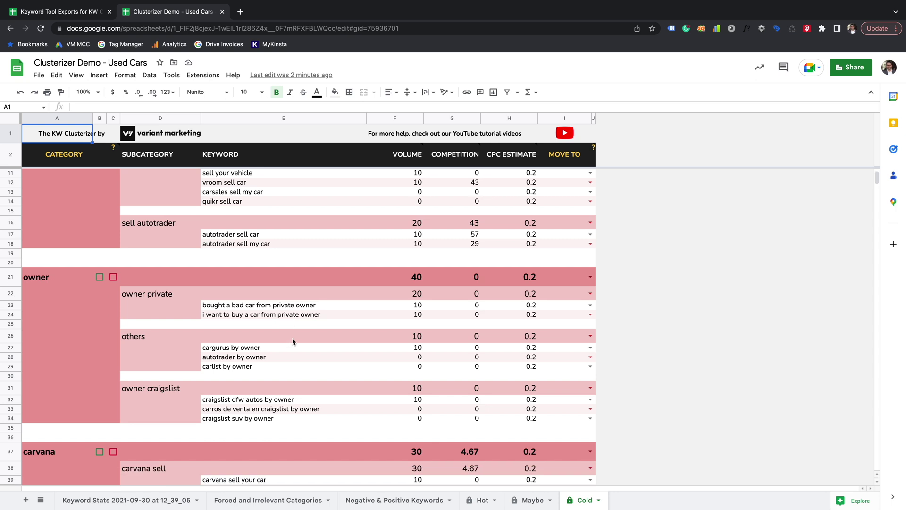
{"action": "left_click", "coordinate": [483, 500]}
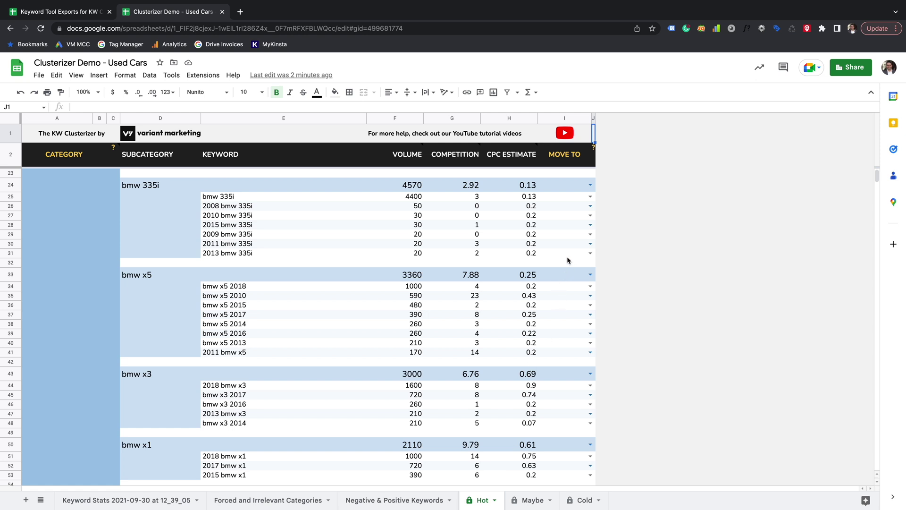
Set bmw certified pre owned and bmw pre owned to Cold, and others to Maybe.
{"action": "scroll", "coordinate": [568, 260], "scroll_direction": "up", "scroll_amount": 1}
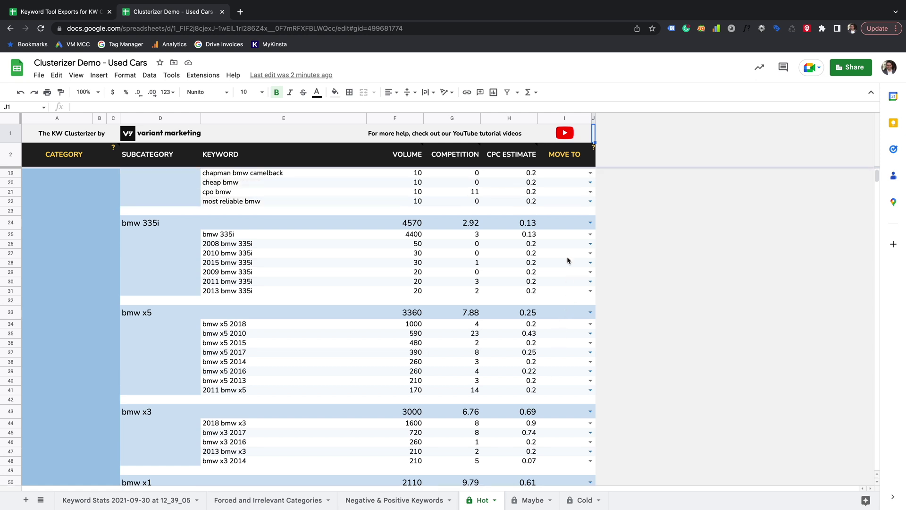
{"action": "scroll", "coordinate": [568, 260], "scroll_direction": "up", "scroll_amount": 4}
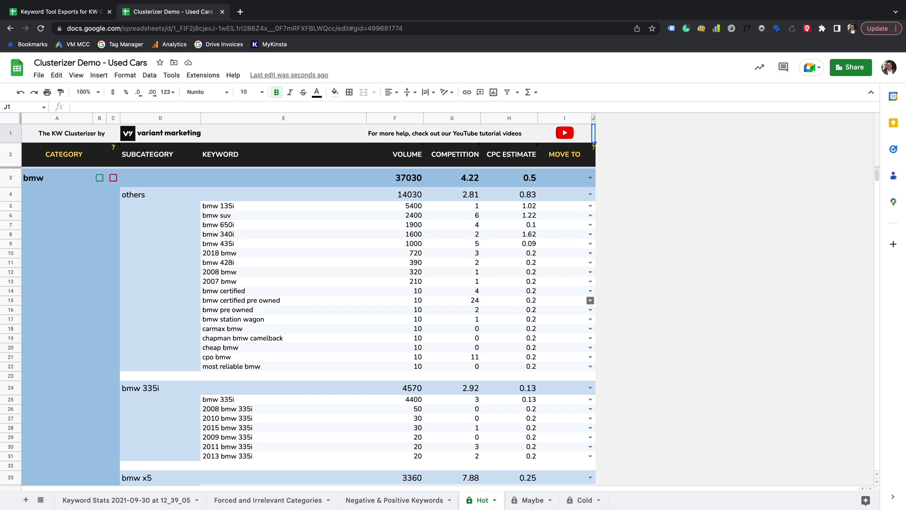
{"action": "left_click", "coordinate": [590, 300]}
{"action": "left_click", "coordinate": [564, 342]}
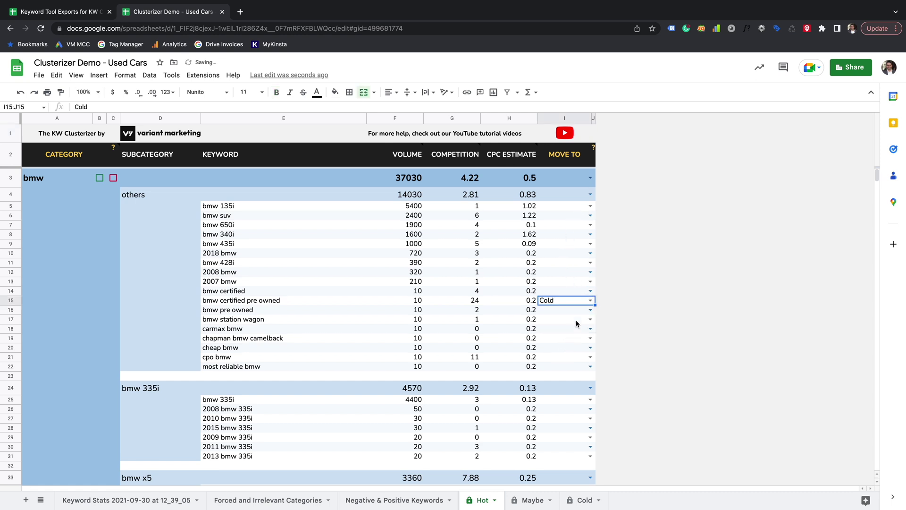
{"action": "left_click", "coordinate": [590, 309]}
{"action": "left_click", "coordinate": [556, 352]}
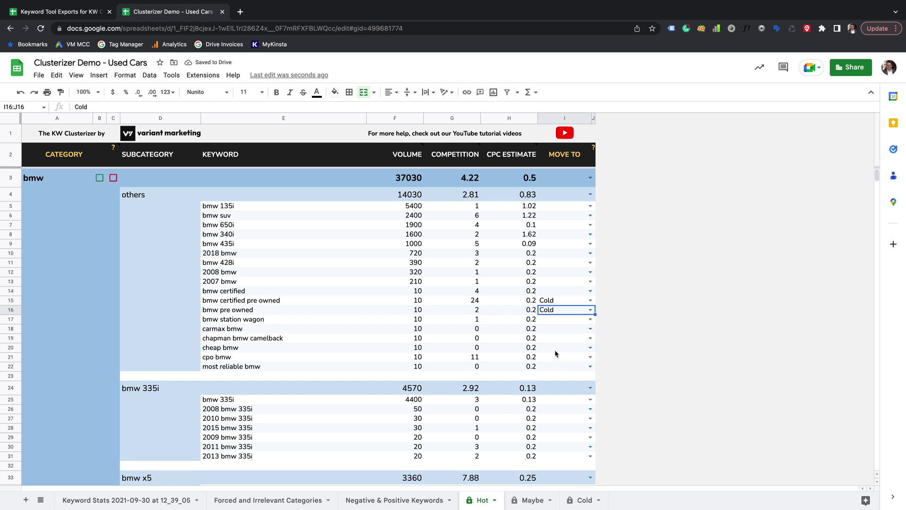
{"action": "left_click", "coordinate": [590, 194]}
{"action": "left_click", "coordinate": [564, 222]}
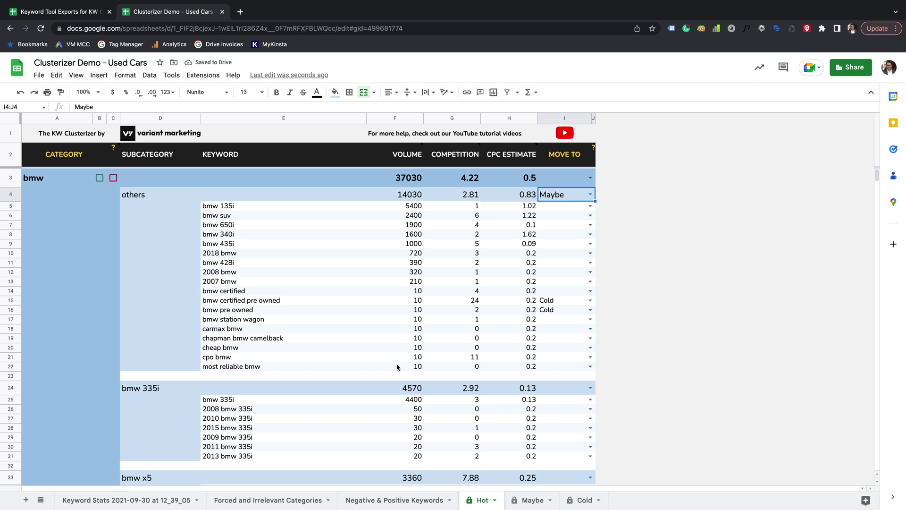
Set bmw station wagon to Hot, the bmw category to Cold, and bmw 135i to Hot.
{"action": "left_click", "coordinate": [590, 319]}
{"action": "left_click", "coordinate": [550, 334]}
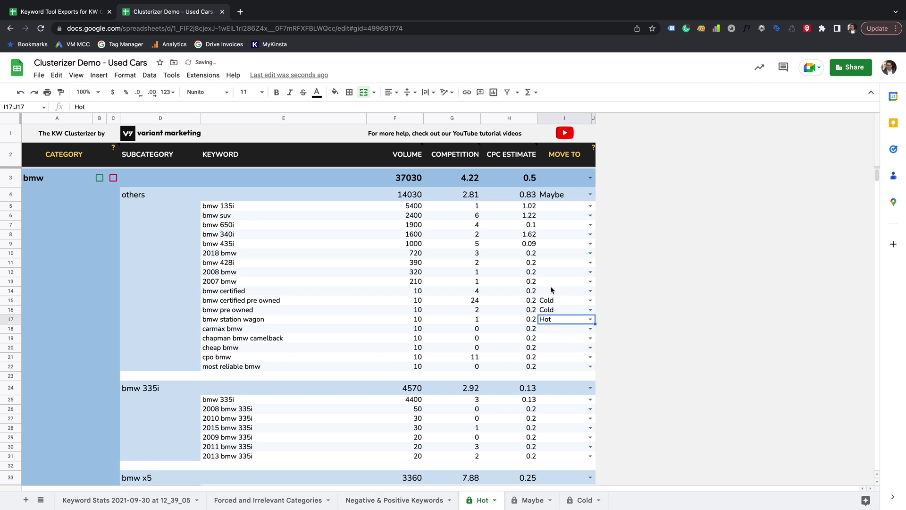
{"action": "left_click", "coordinate": [590, 178]}
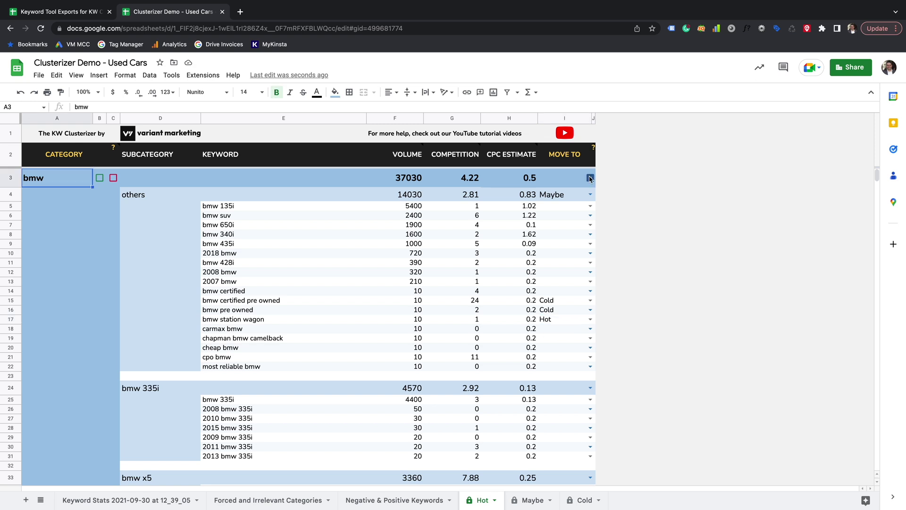
{"action": "left_click", "coordinate": [553, 220]}
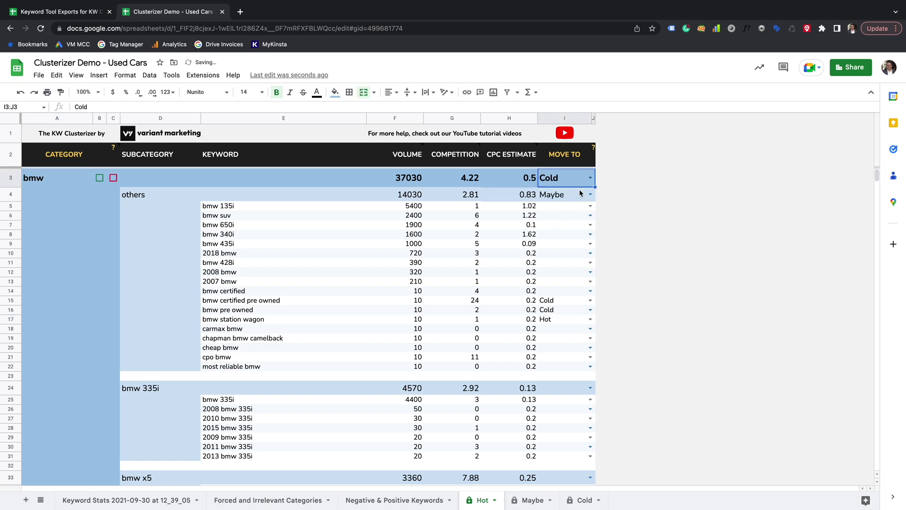
{"action": "left_click", "coordinate": [590, 206]}
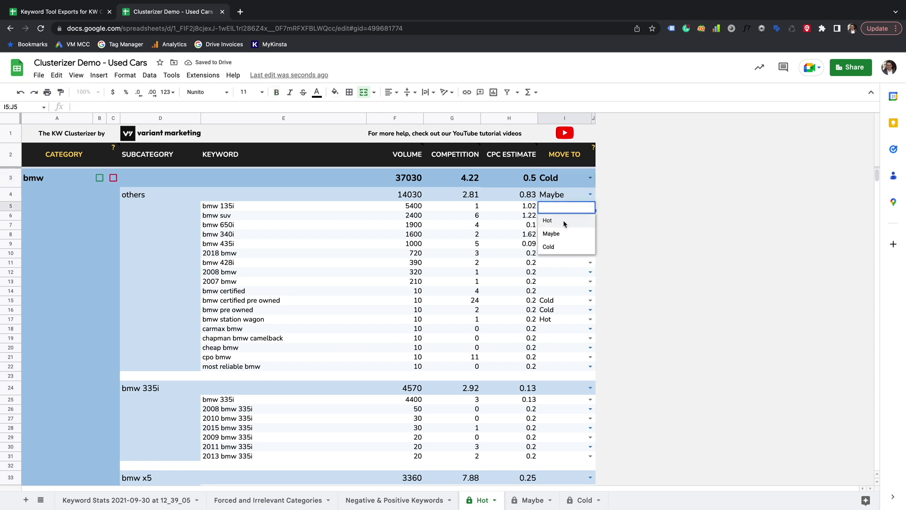
{"action": "left_click", "coordinate": [564, 222]}
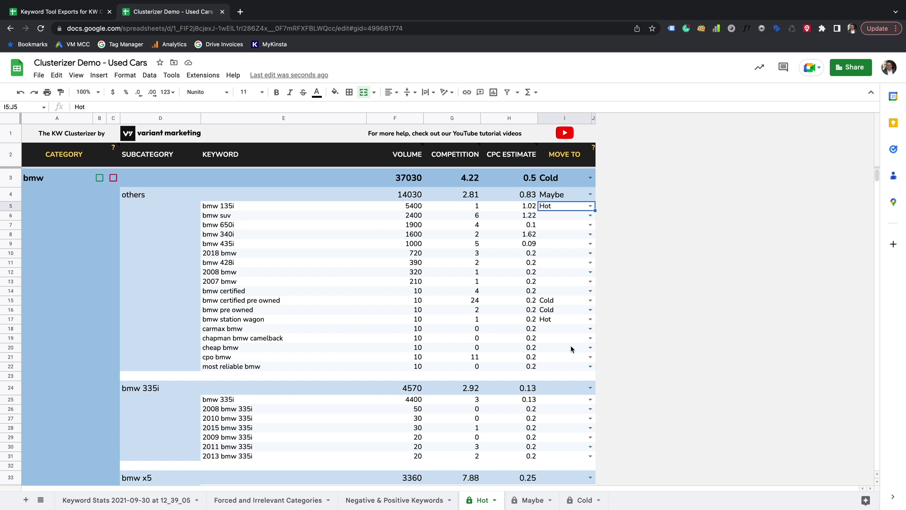
{"action": "scroll", "coordinate": [346, 372], "scroll_direction": "down", "scroll_amount": 5}
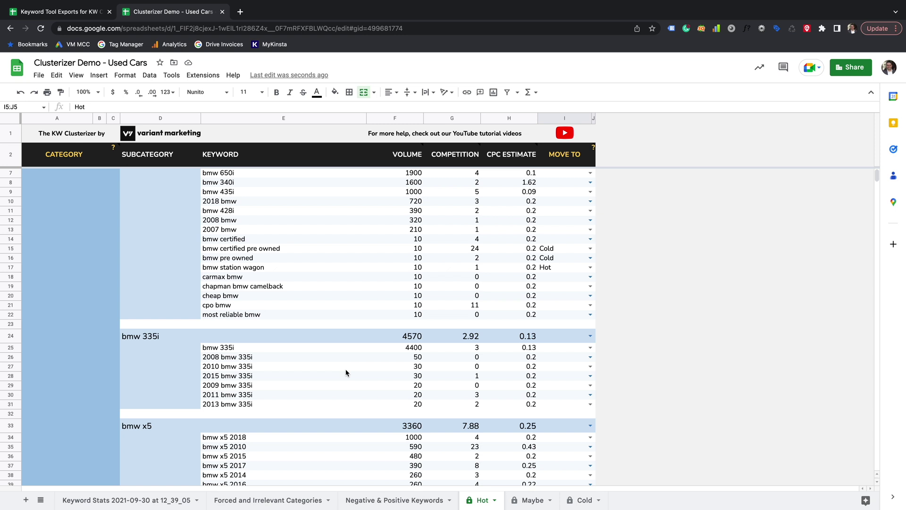
{"action": "scroll", "coordinate": [346, 372], "scroll_direction": "down", "scroll_amount": 4}
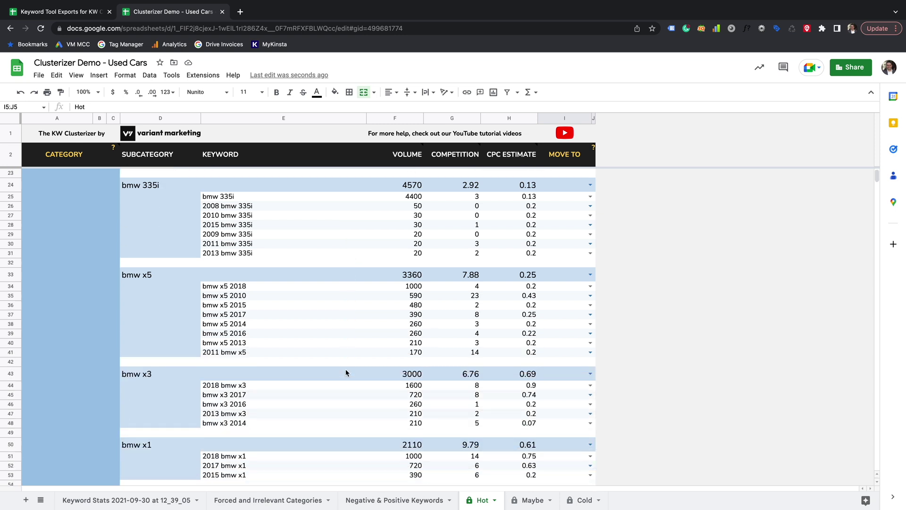
{"action": "scroll", "coordinate": [346, 373], "scroll_direction": "up", "scroll_amount": 9}
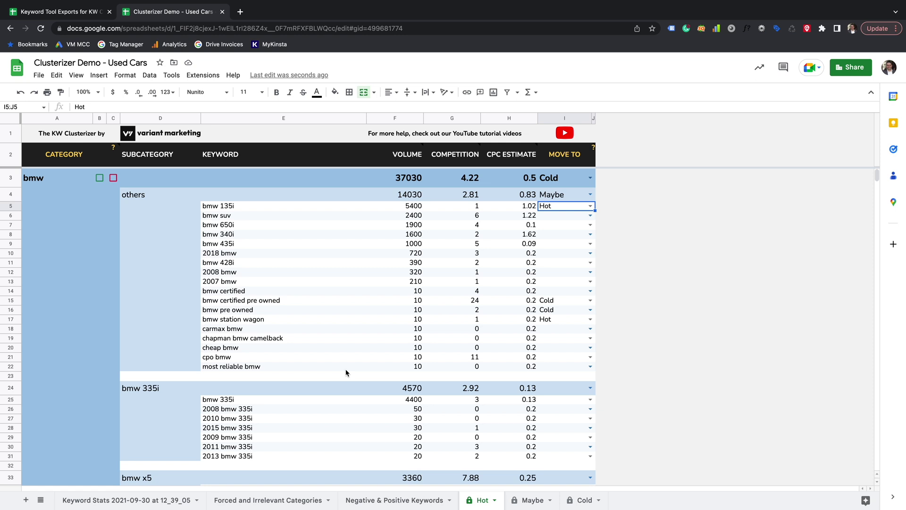
{"action": "left_click", "coordinate": [532, 500]}
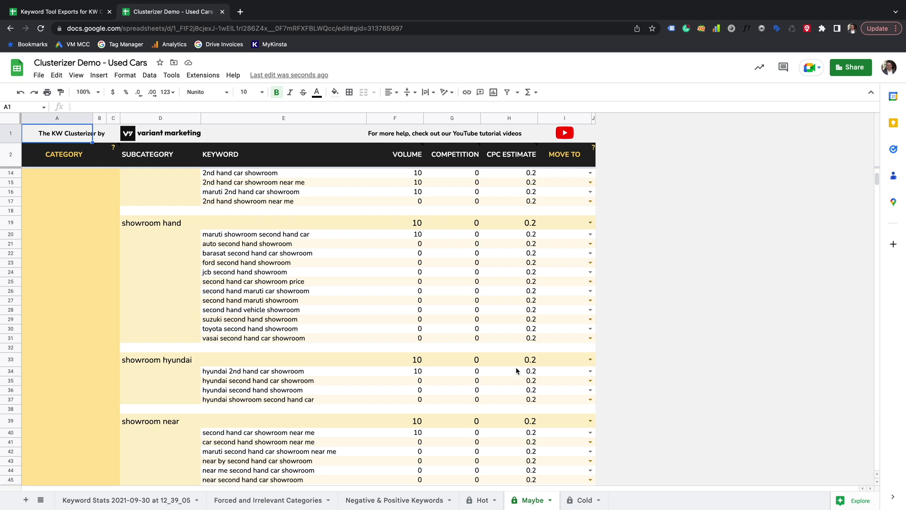
{"action": "key", "text": "alt+Up"}
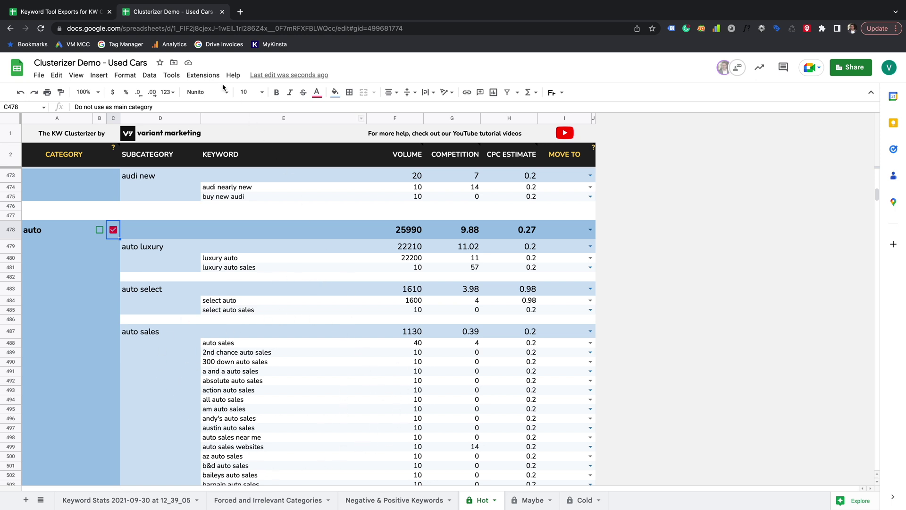
Rerun Keyword Clusterizer on the keyword stats.
{"action": "left_click", "coordinate": [203, 75]}
{"action": "mouse_move", "coordinate": [236, 189]}
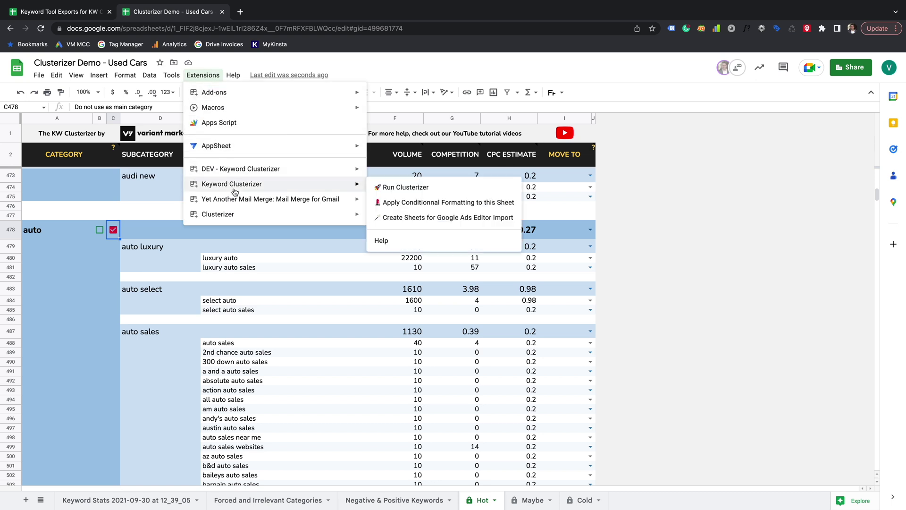
{"action": "left_click", "coordinate": [406, 187]}
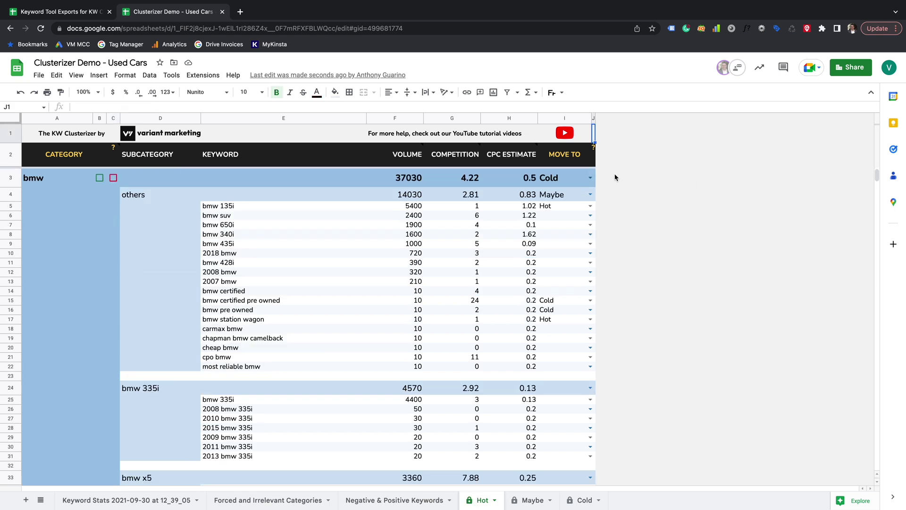
Apply Keyword Clusterizer's conditional formatting to the Hot sheet.
{"action": "left_click", "coordinate": [212, 76]}
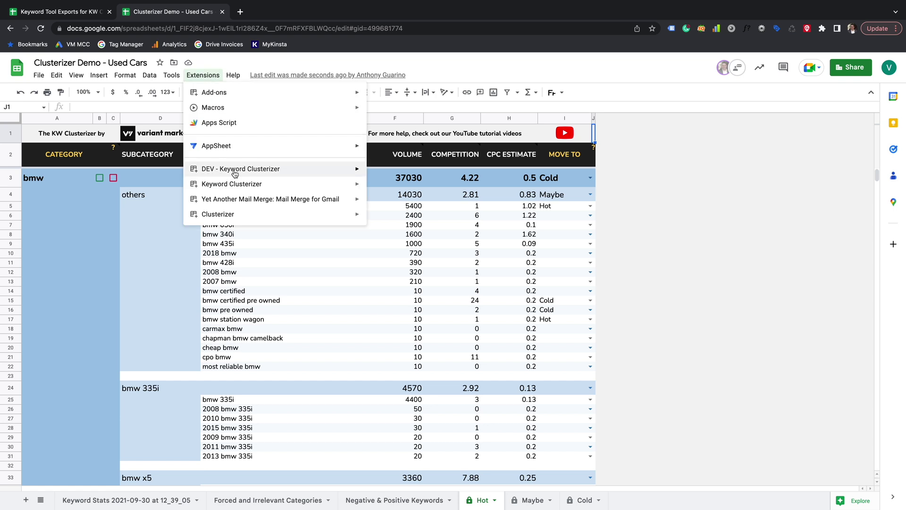
{"action": "mouse_move", "coordinate": [255, 187]}
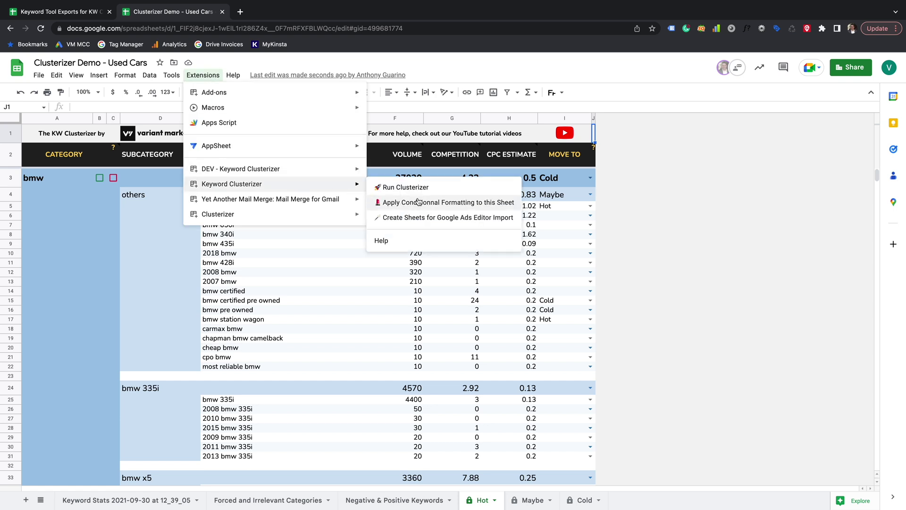
{"action": "left_click", "coordinate": [451, 203]}
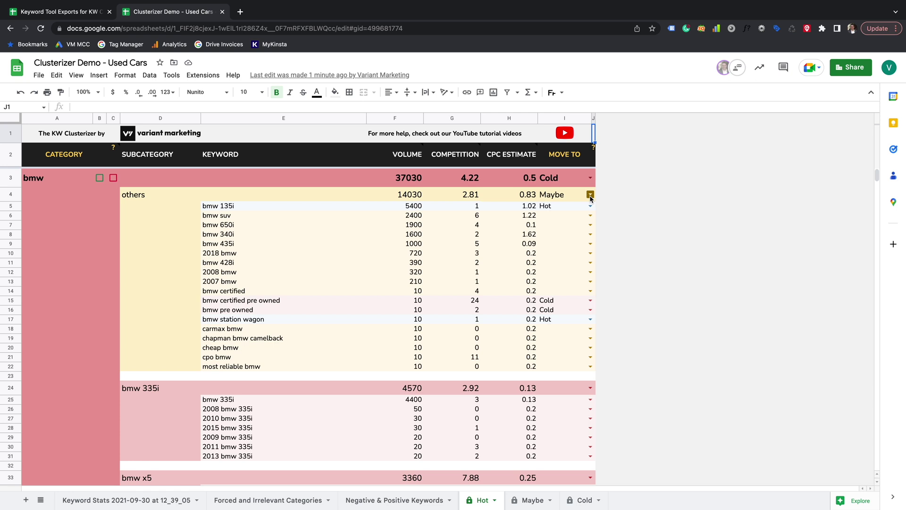
Set the bmw category's Move To to Hot, and bmw suv and bmw 650i to Cold.
{"action": "left_click", "coordinate": [590, 177]}
{"action": "left_click", "coordinate": [551, 195]}
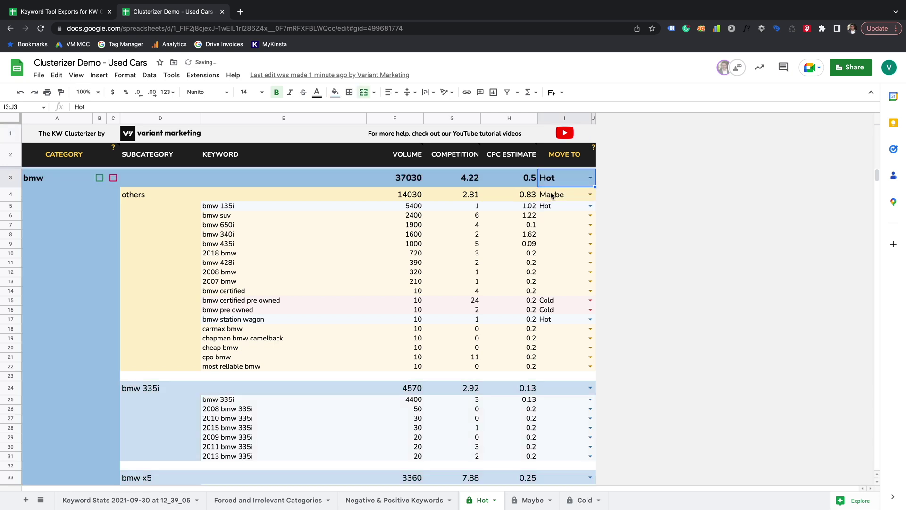
{"action": "left_click", "coordinate": [590, 216]}
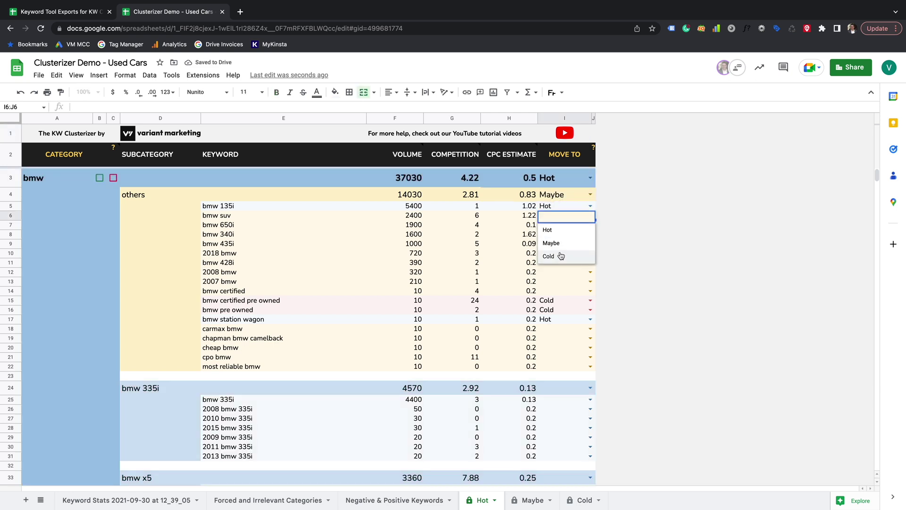
{"action": "left_click", "coordinate": [561, 255]}
{"action": "left_click", "coordinate": [590, 225]}
{"action": "left_click", "coordinate": [562, 265]}
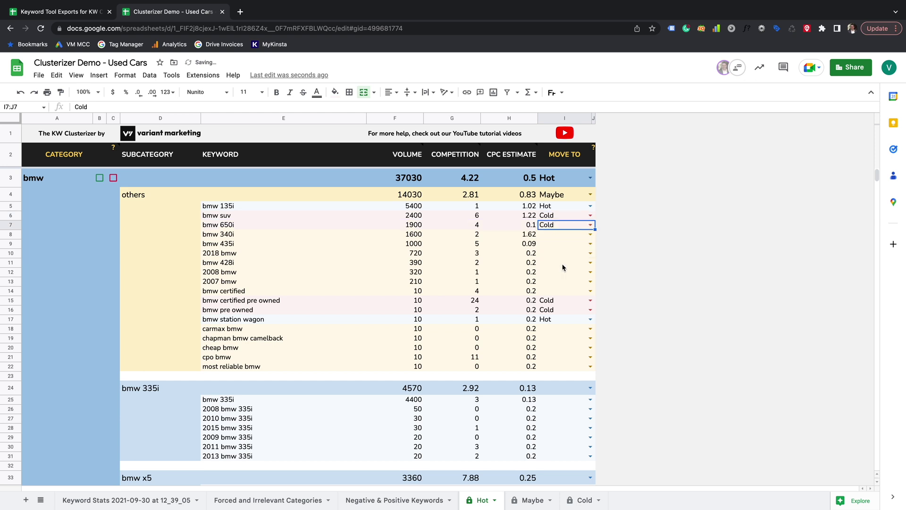
Tick 'Do not use as main category' for auto on row 478 of the Hot tab.
{"action": "left_click", "coordinate": [289, 499]}
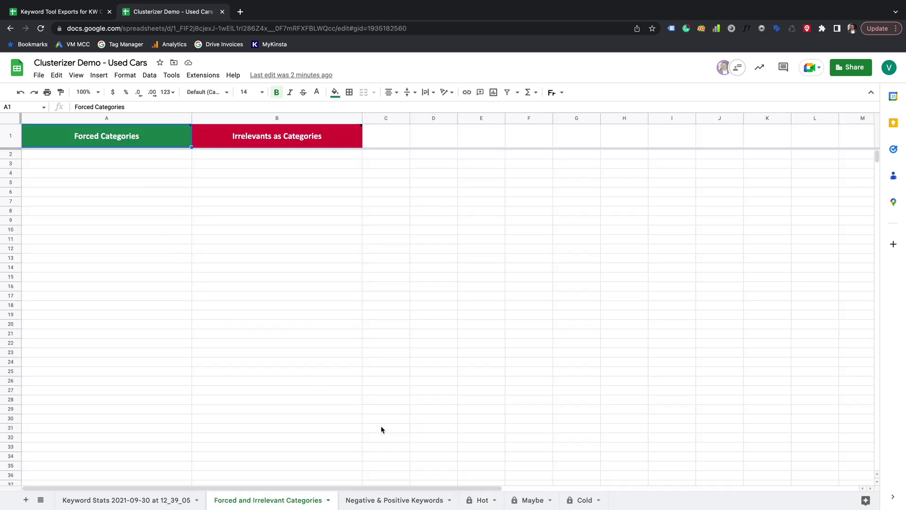
{"action": "left_click", "coordinate": [486, 501]}
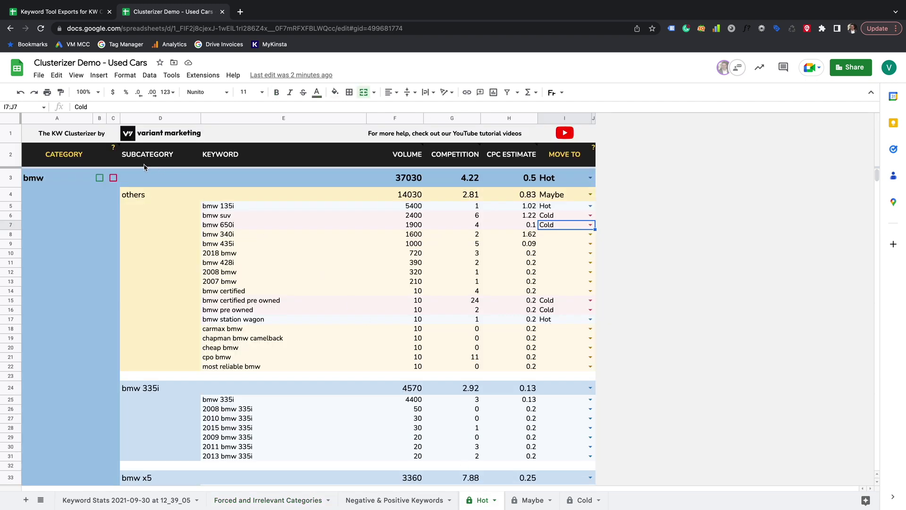
{"action": "left_click", "coordinate": [100, 181]}
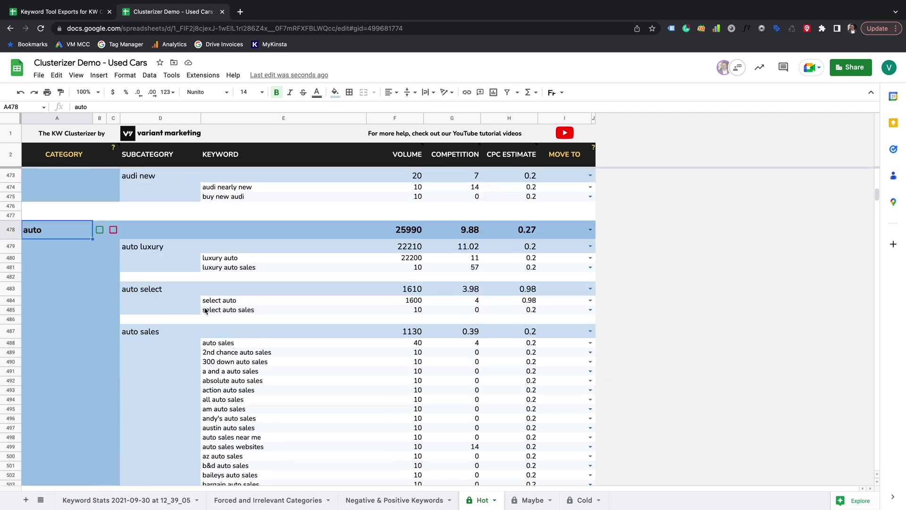
{"action": "left_click", "coordinate": [113, 230]}
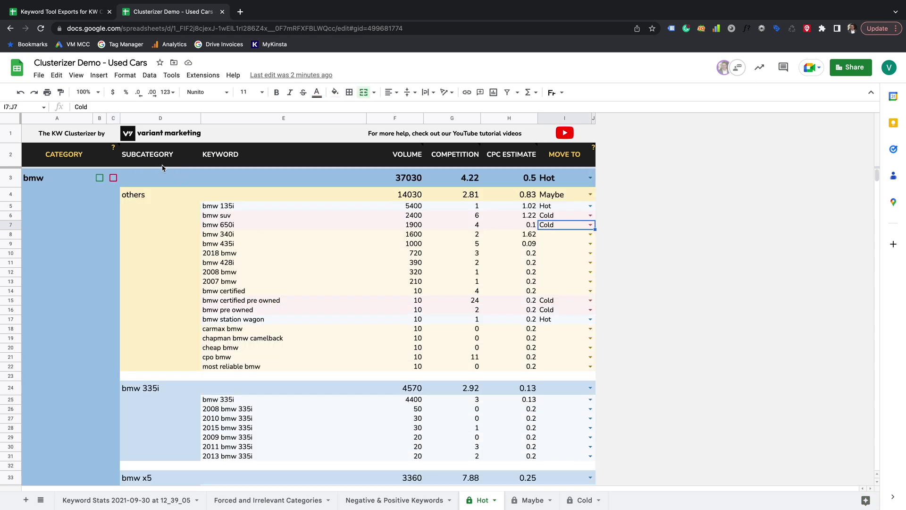
Toggle bmw's forced and not-main-category checkboxes on, then back off.
{"action": "left_click", "coordinate": [100, 179]}
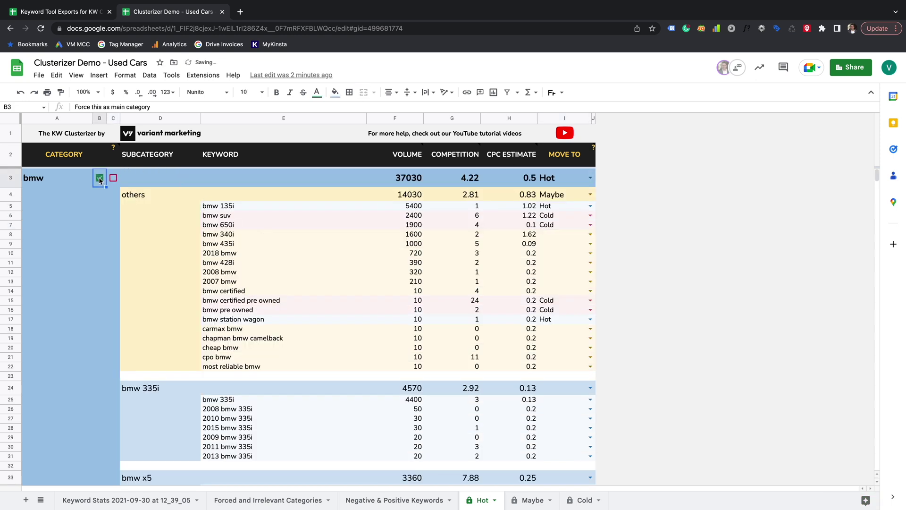
{"action": "left_click", "coordinate": [114, 178]}
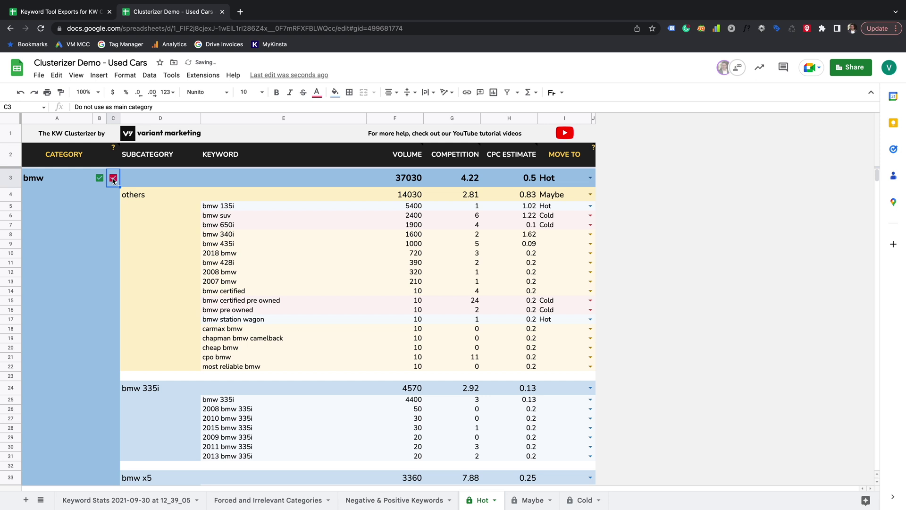
{"action": "left_click", "coordinate": [100, 178]}
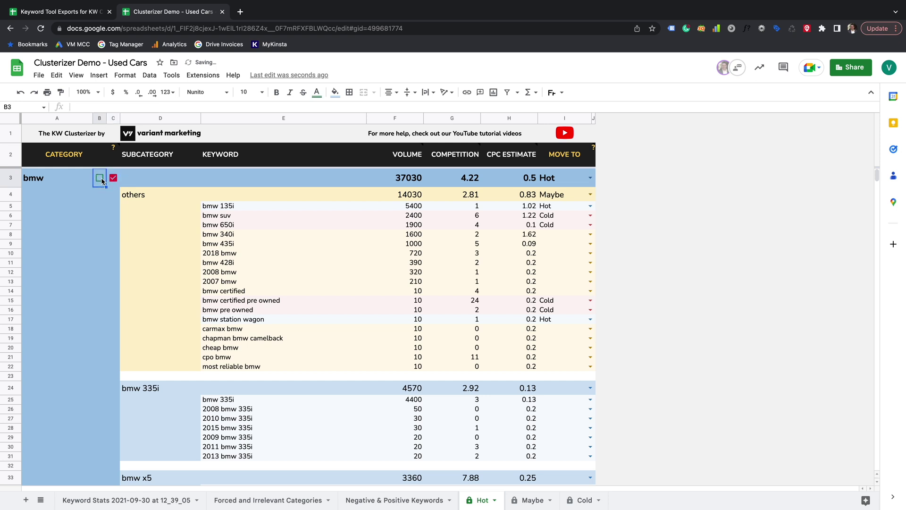
{"action": "left_click", "coordinate": [113, 179]}
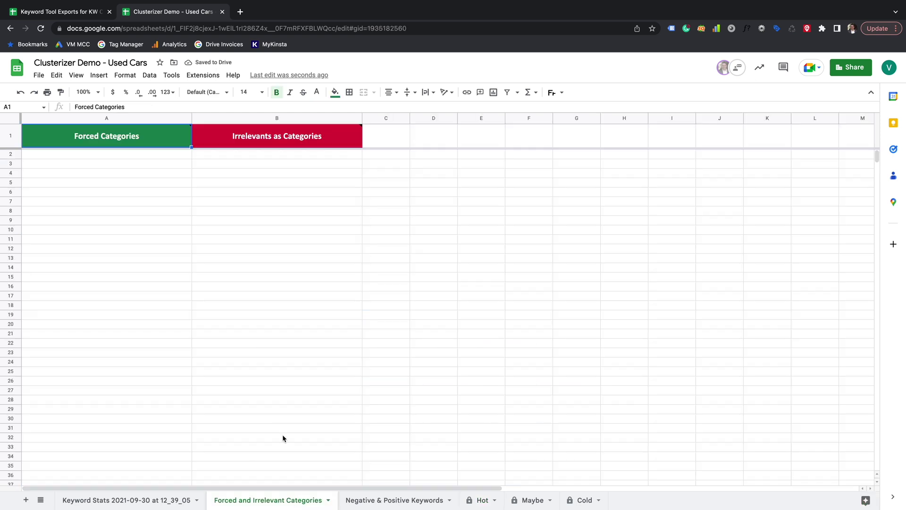
Read and dismiss the irrelevant-categories note on the Forced and Irrelevant Categories sheet.
{"action": "left_click", "coordinate": [328, 136]}
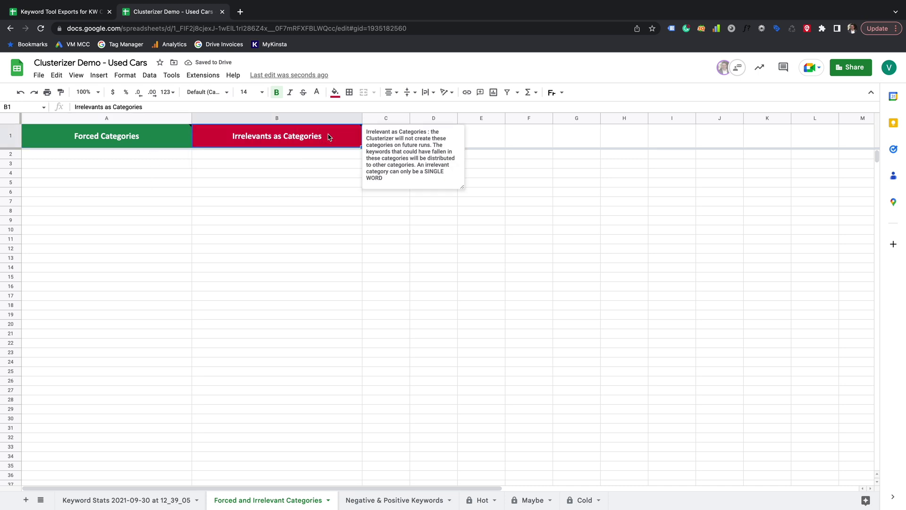
{"action": "left_click", "coordinate": [142, 166]}
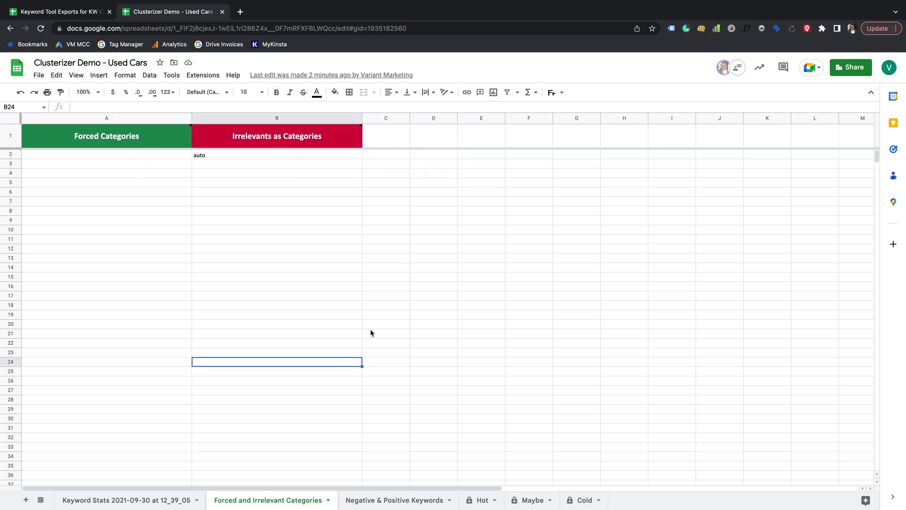
{"action": "left_click", "coordinate": [318, 278]}
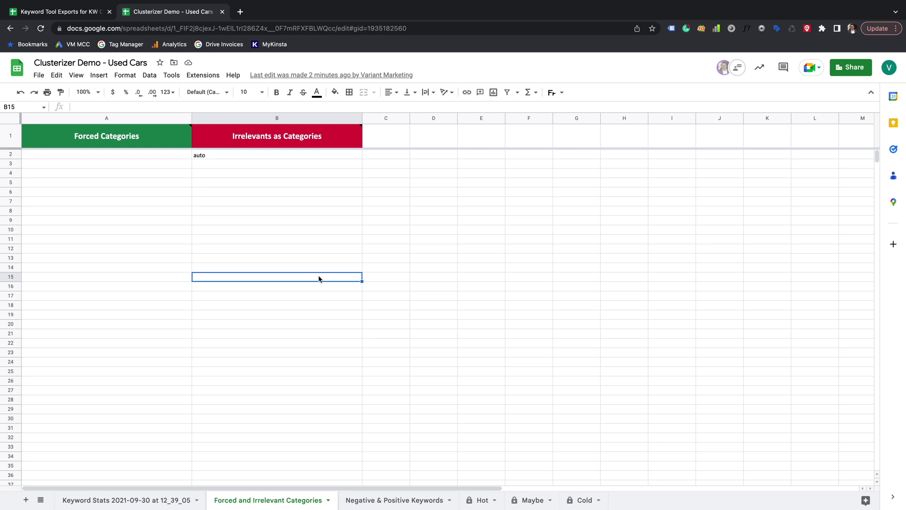
Enter near me and for sale by owner as negative keywords in A2:A3.
{"action": "left_click", "coordinate": [394, 500]}
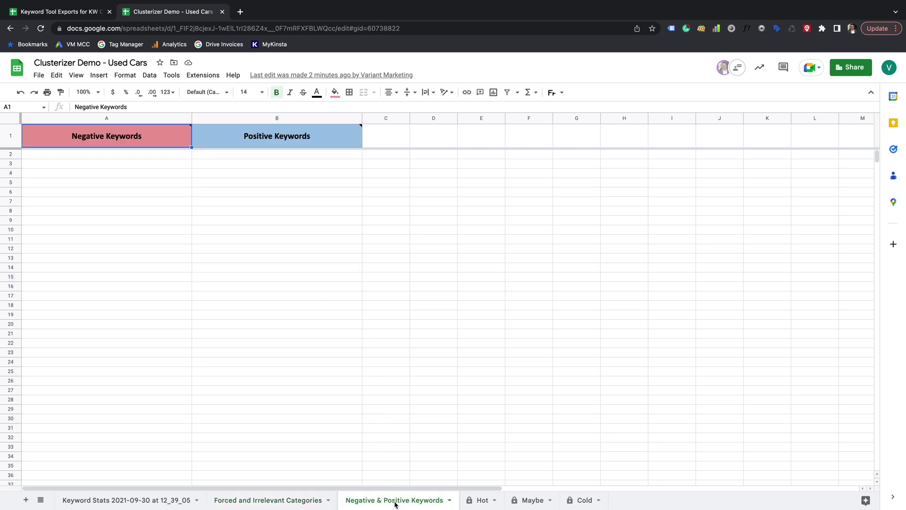
{"action": "left_click", "coordinate": [152, 165]}
{"action": "left_click", "coordinate": [234, 154]}
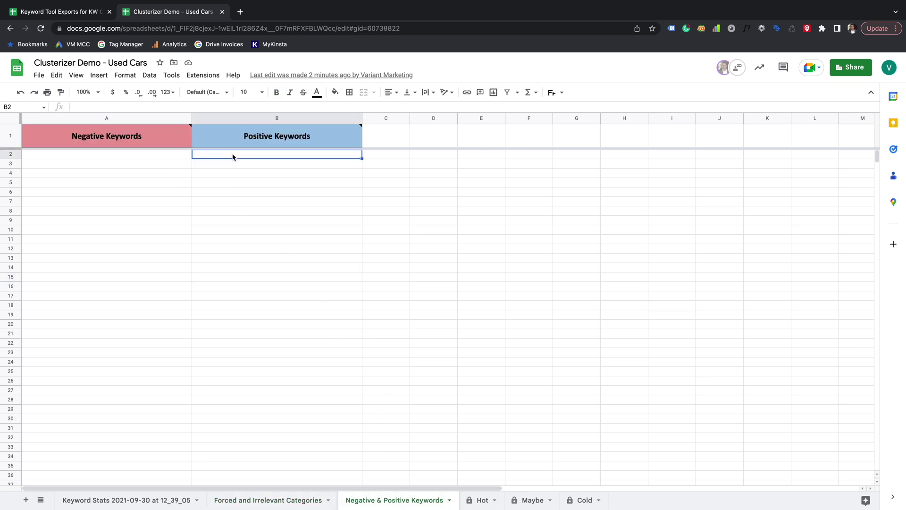
{"action": "double_click", "coordinate": [138, 153]}
{"action": "type", "text": "near me"}
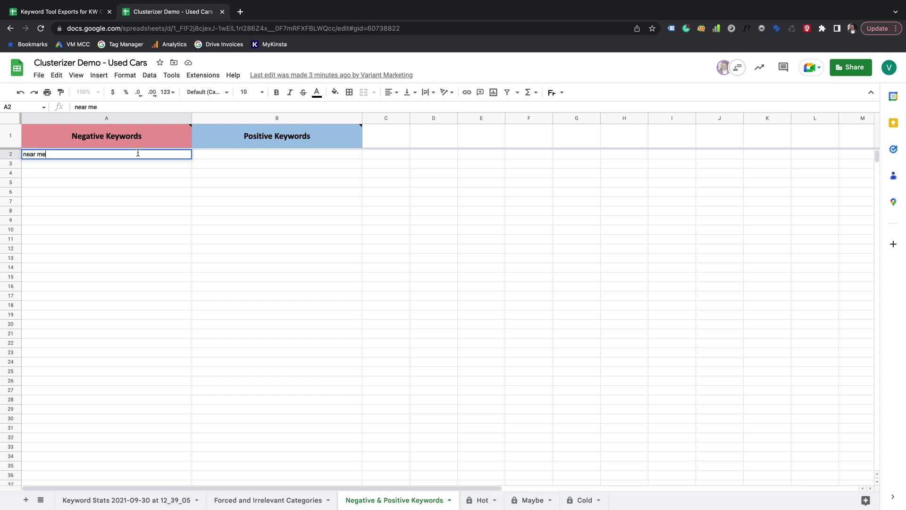
{"action": "key", "text": "Return"}
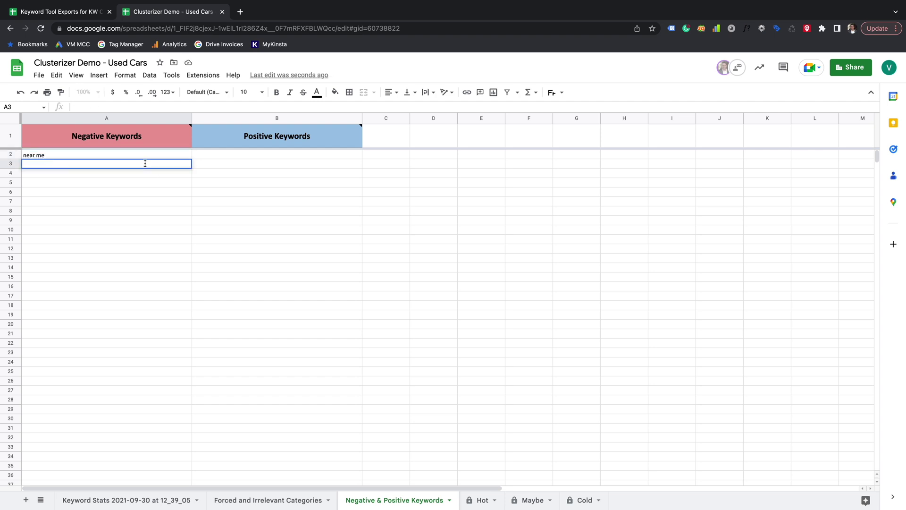
{"action": "type", "text": "for sale by owner"}
{"action": "key", "text": "Return"}
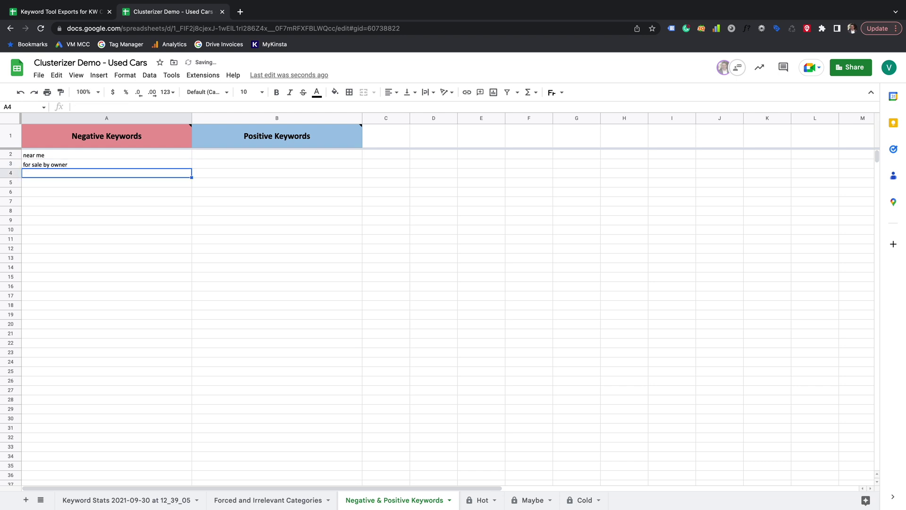
Add the "near me" and [for sale by owner] variants as negative keywords in A4:A5.
{"action": "double_click", "coordinate": [102, 173]}
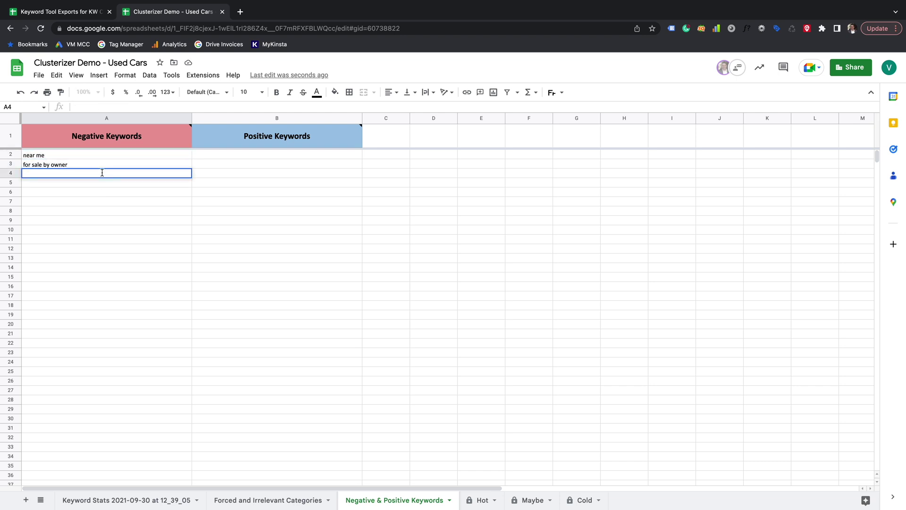
{"action": "type", "text": "\"near me"}
{"action": "key", "text": "Return"}
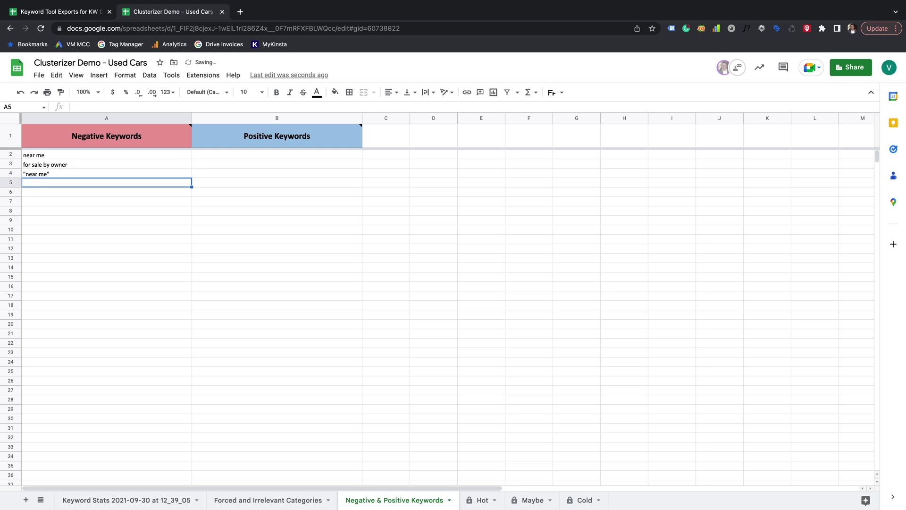
{"action": "type", "text": "[for sale by owner["}
{"action": "key", "text": "Return"}
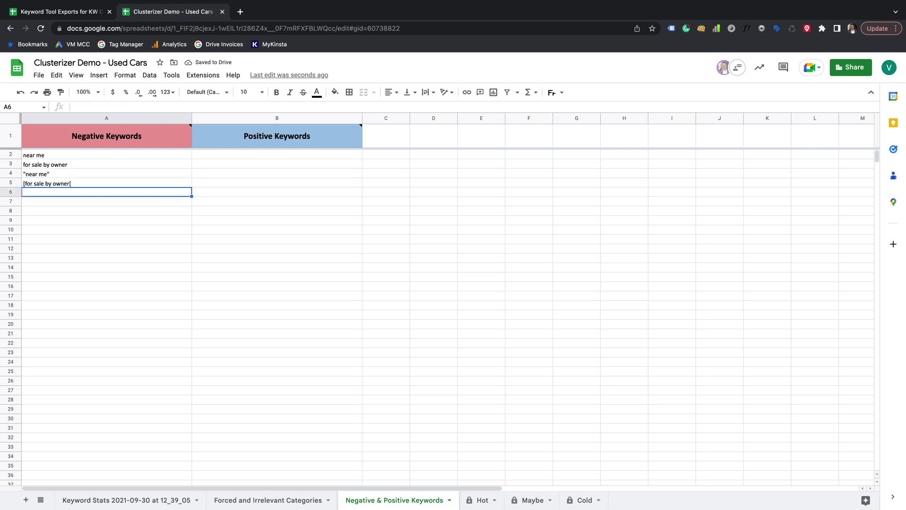
Enter Toyota and BMW as positive keywords starting at B2.
{"action": "left_click", "coordinate": [277, 154]}
{"action": "type", "text": "Toyota"}
{"action": "key", "text": "Return"}
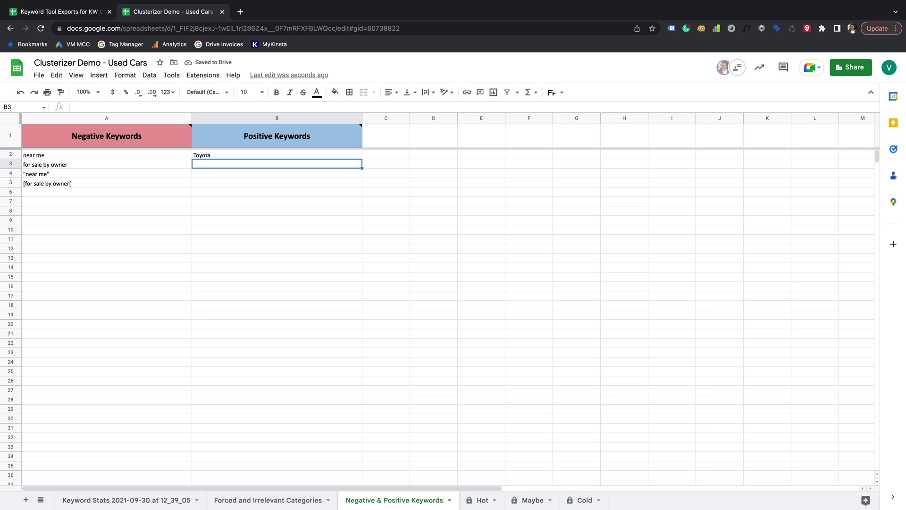
{"action": "type", "text": "BMW"}
{"action": "key", "text": "Return"}
Add AUDI as a positive keyword, then rerun the Keyword Clusterizer from Extensions.
{"action": "type", "text": "AUDI"}
{"action": "key", "text": "Return"}
{"action": "left_click", "coordinate": [203, 75]}
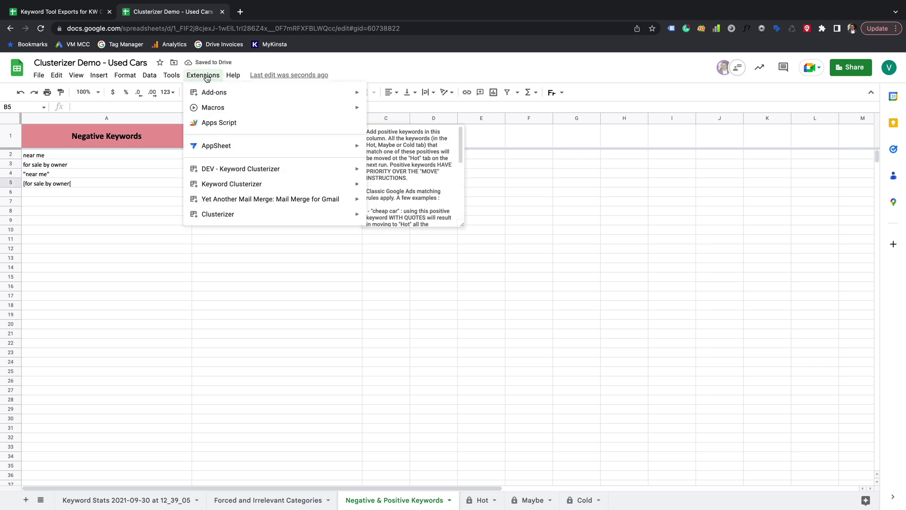
{"action": "mouse_move", "coordinate": [243, 186]}
{"action": "left_click", "coordinate": [405, 187]}
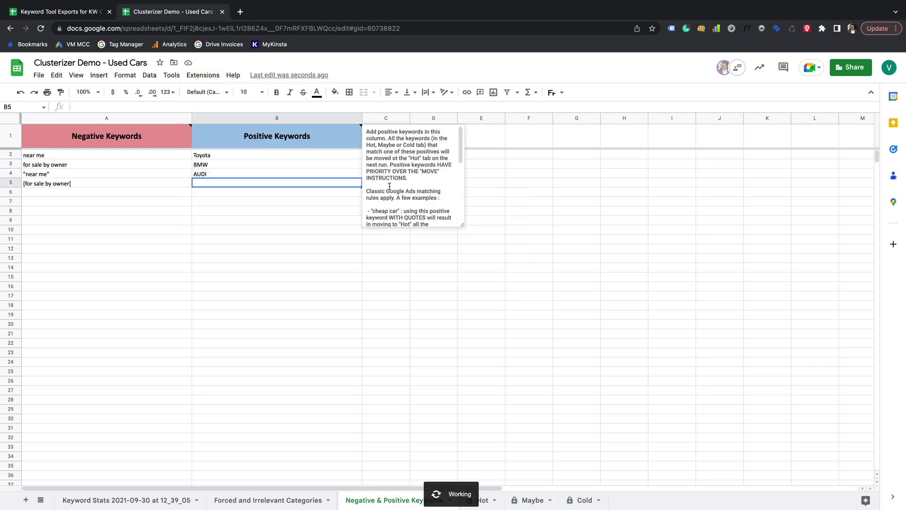